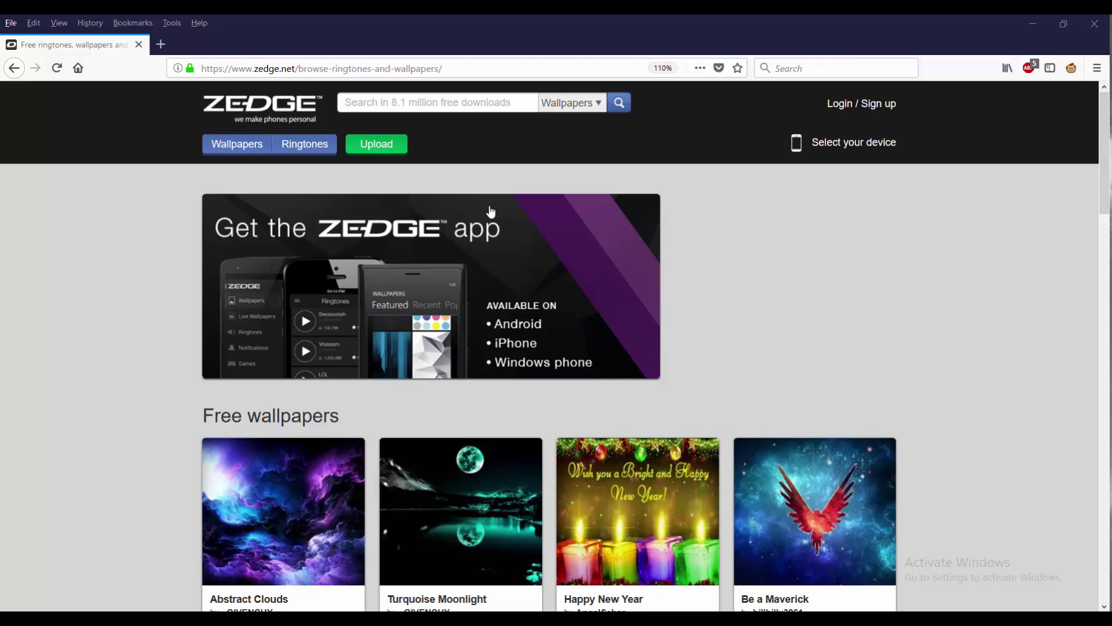
Leave the login page and open Zedge's upload section at beta.zedge.net.
left_click(847, 108)
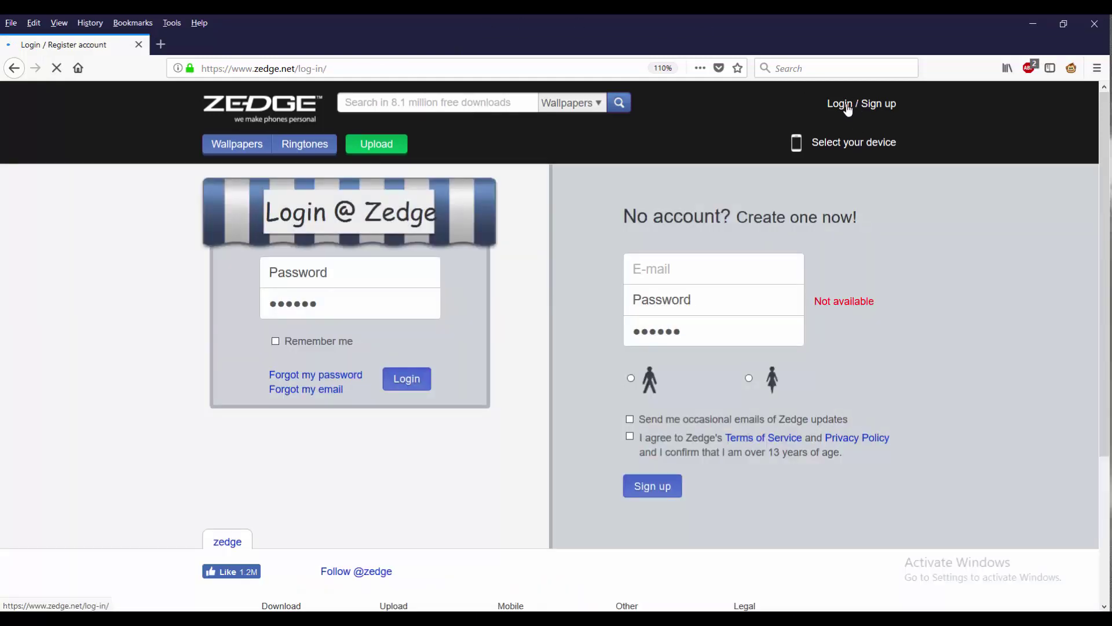
key("alt+Left")
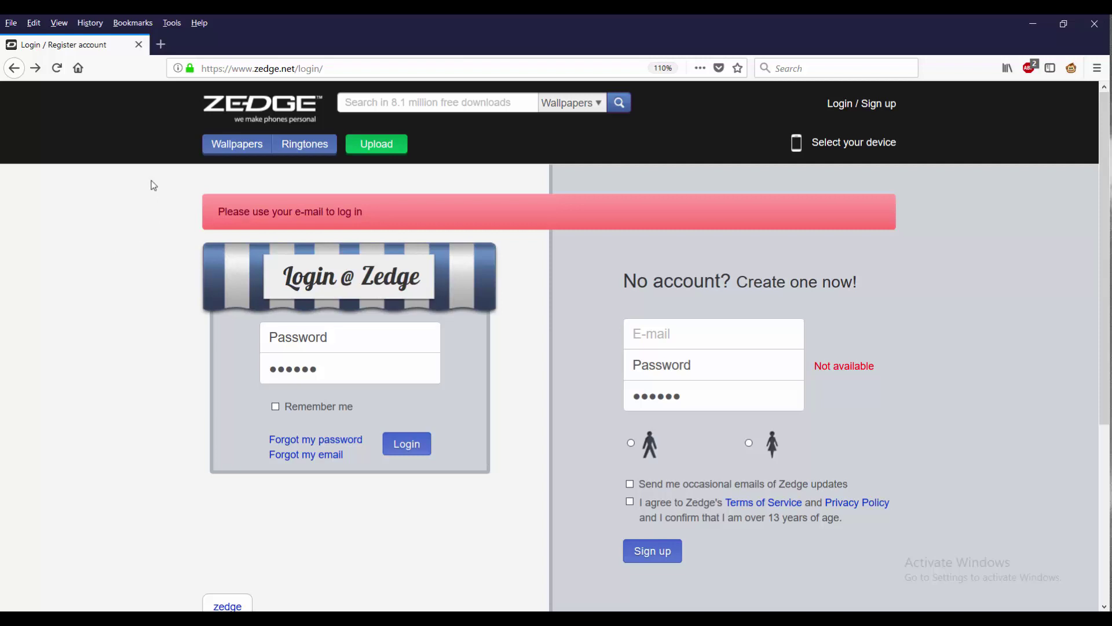
left_click(375, 150)
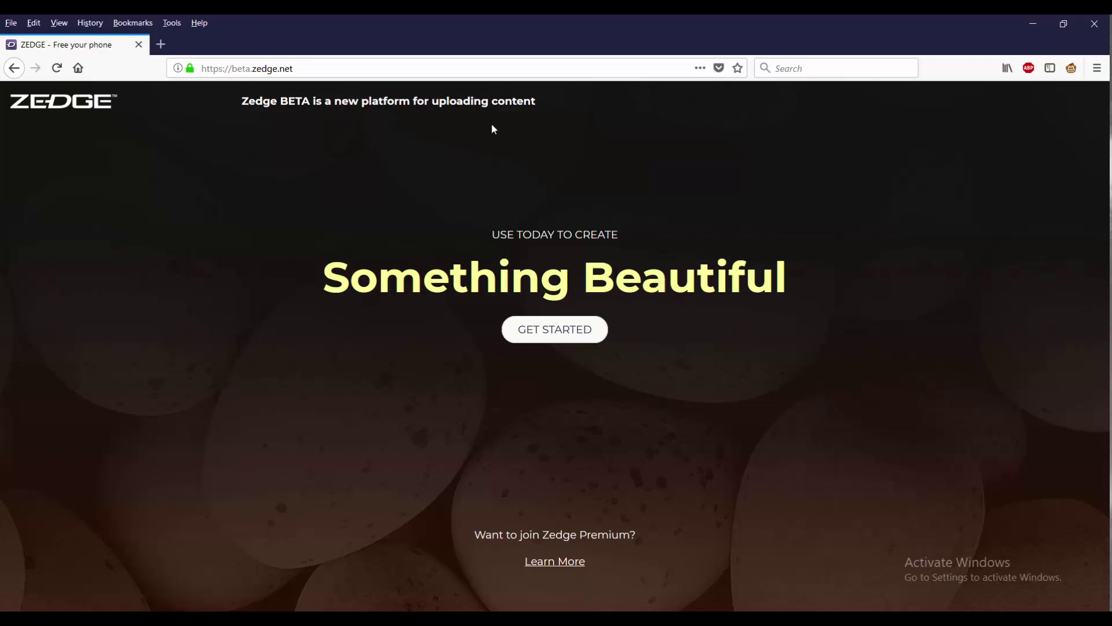
Enter the beta upload platform and scroll through the profile's uploaded ringtones and wallpapers.
left_click(539, 328)
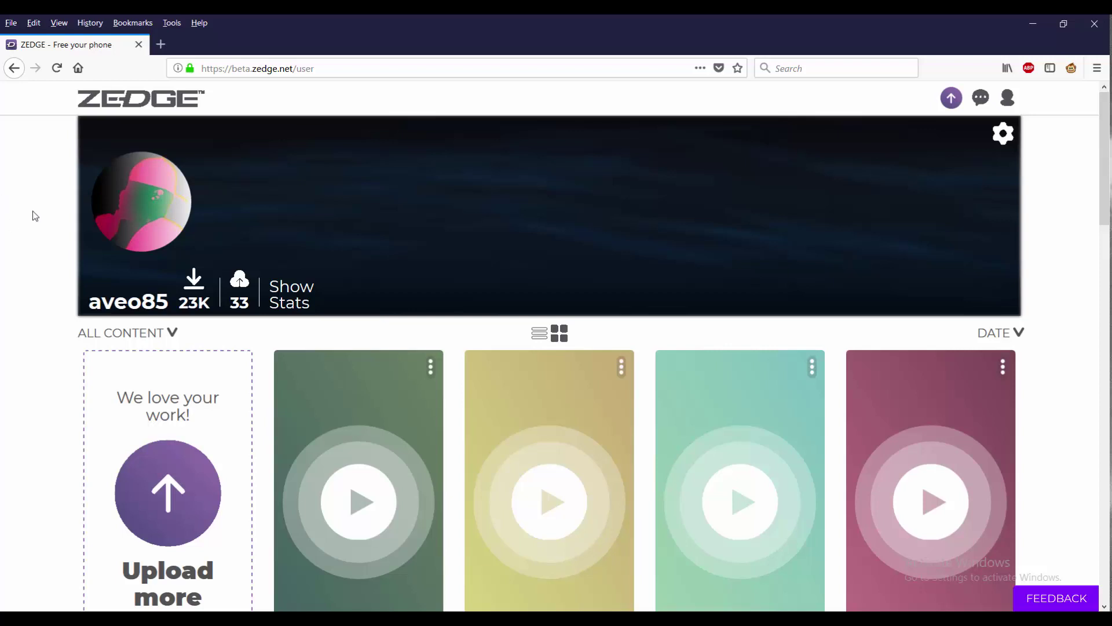
scroll(34, 247, "down", 5)
scroll(40, 249, "down", 6)
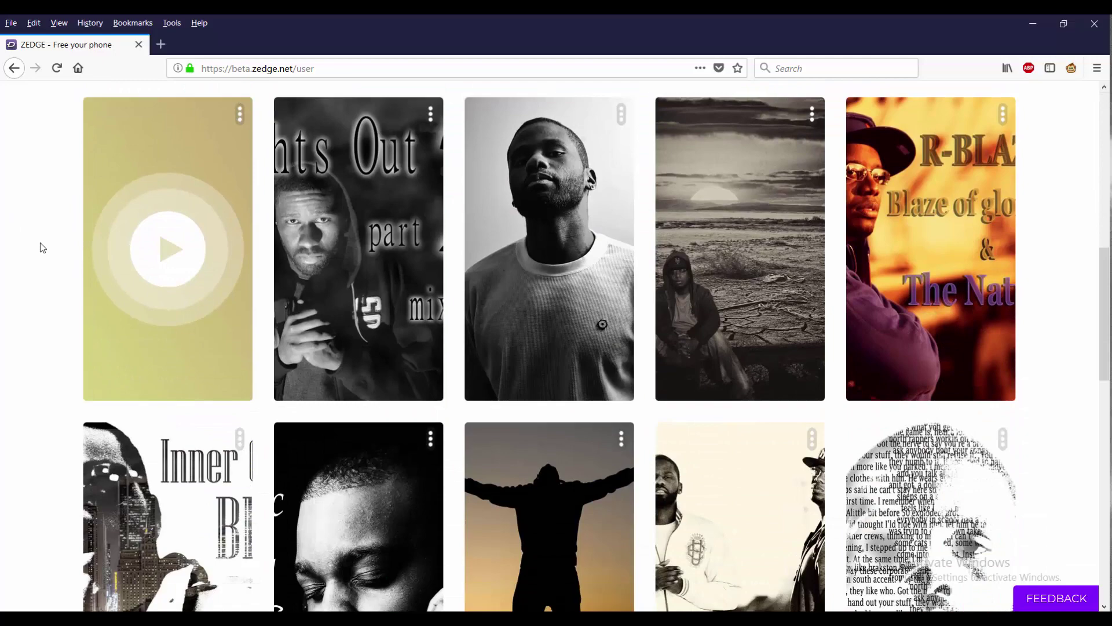
scroll(33, 257, "down", 3)
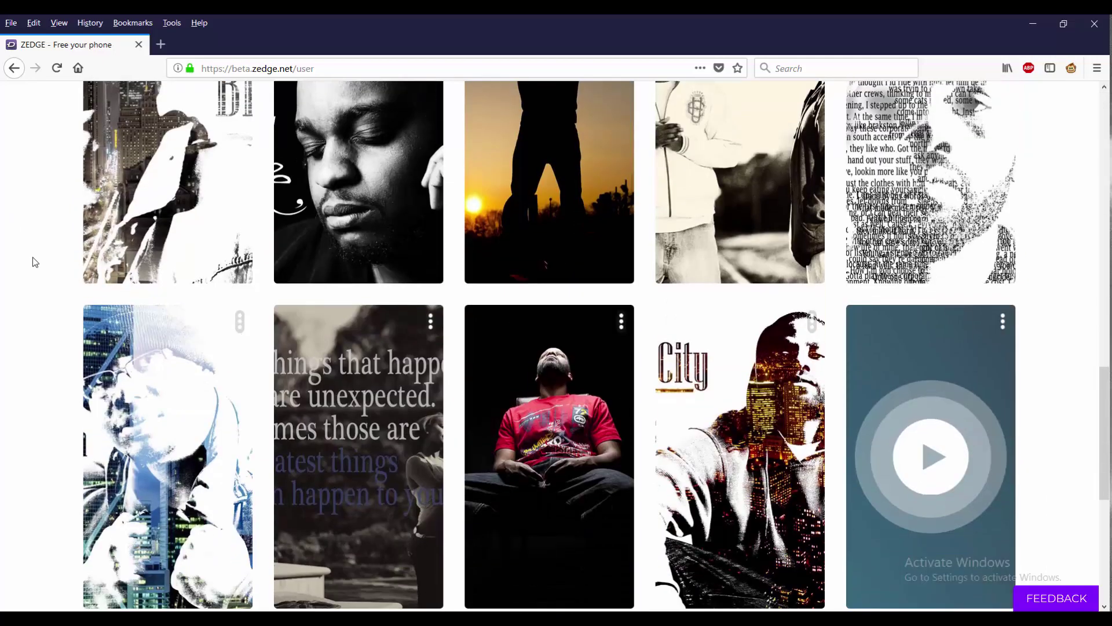
scroll(36, 259, "down", 4)
scroll(41, 259, "down", 2)
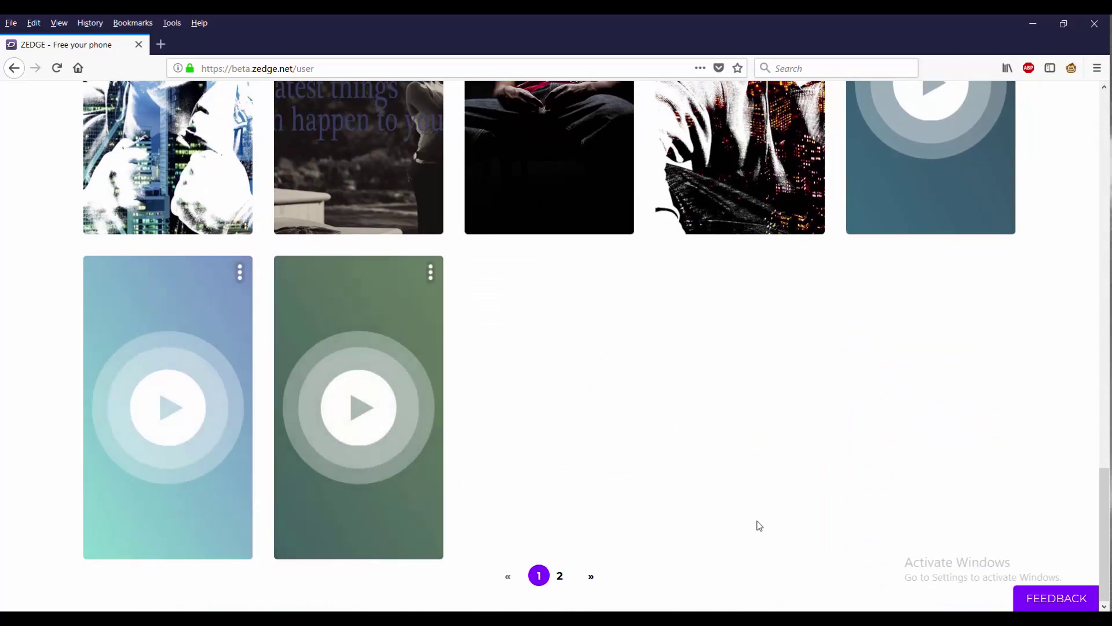
Scroll back over the content grid and open the 'Upload more' dialog.
scroll(782, 504, "up", 8)
scroll(804, 486, "up", 4)
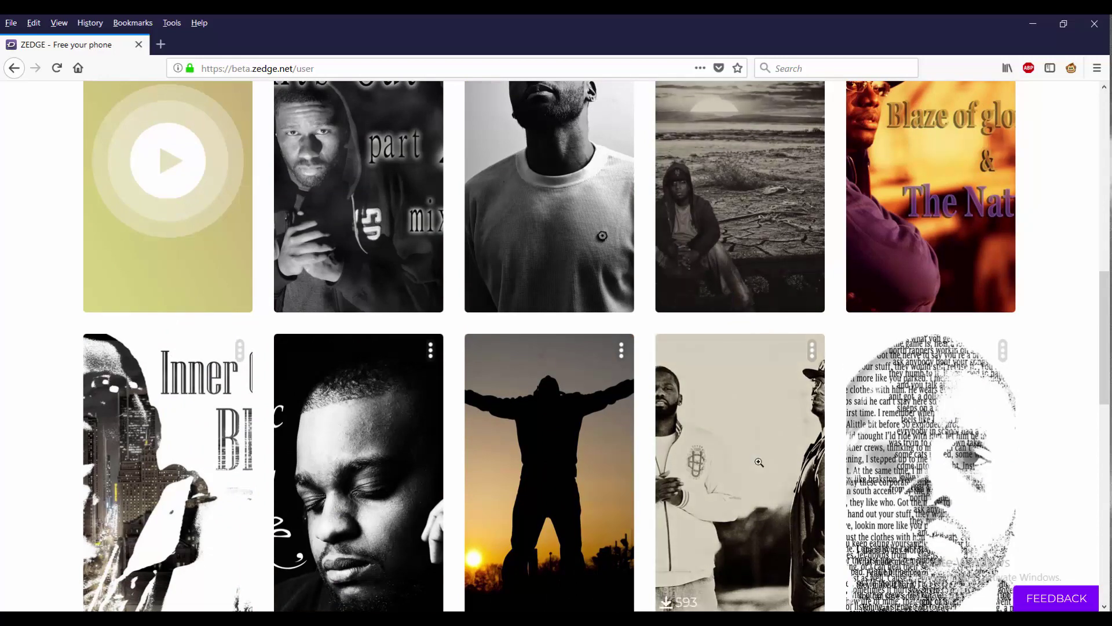
scroll(759, 441, "down", 3)
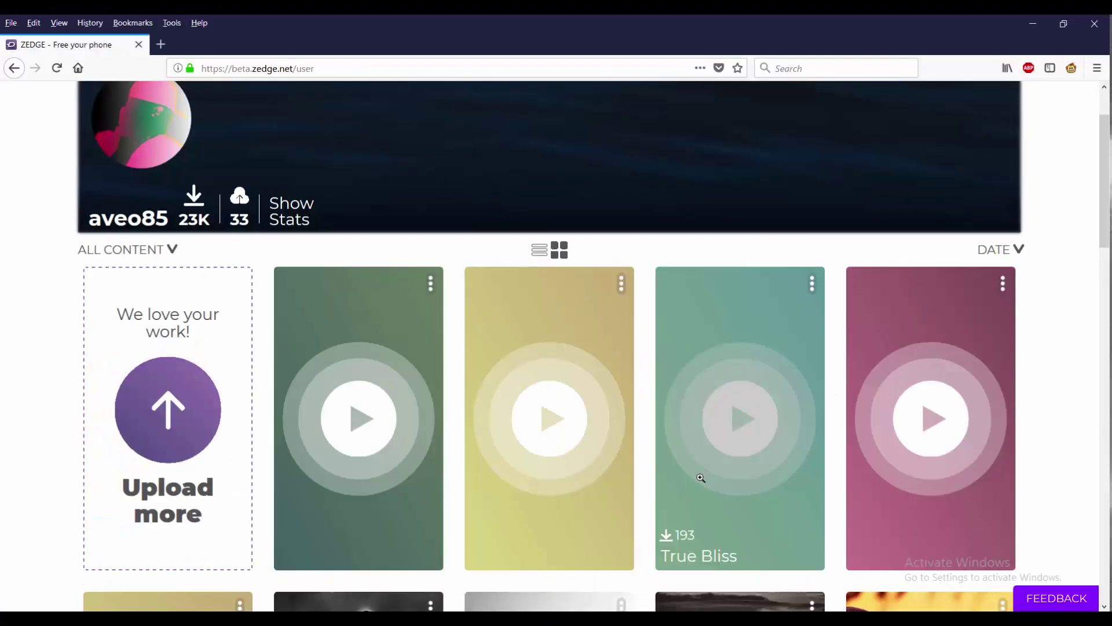
scroll(32, 458, "down", 3)
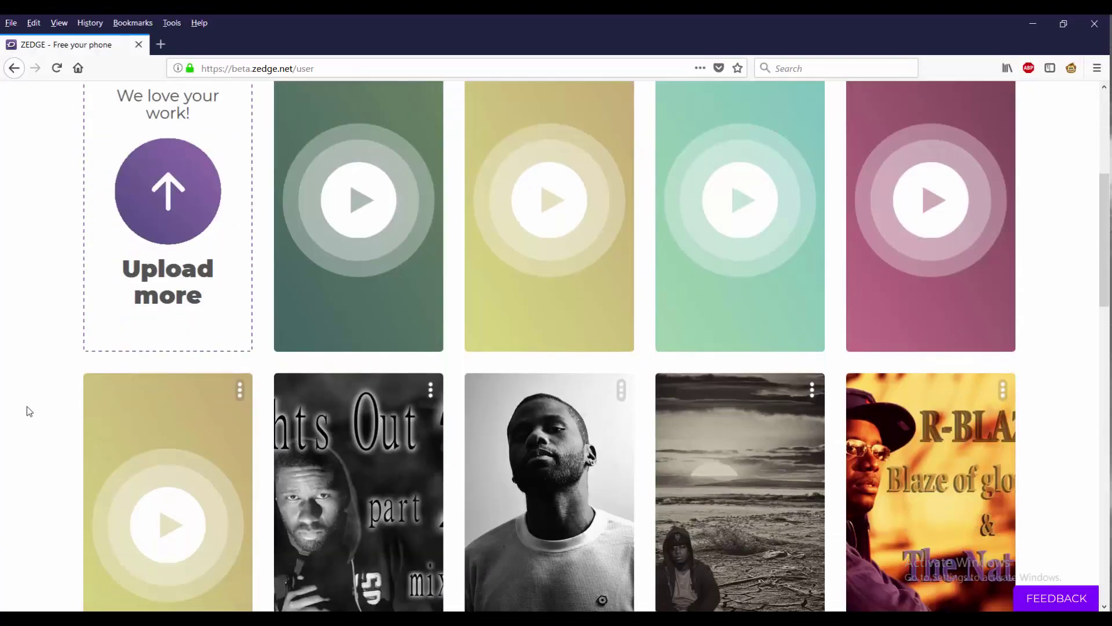
left_click(162, 175)
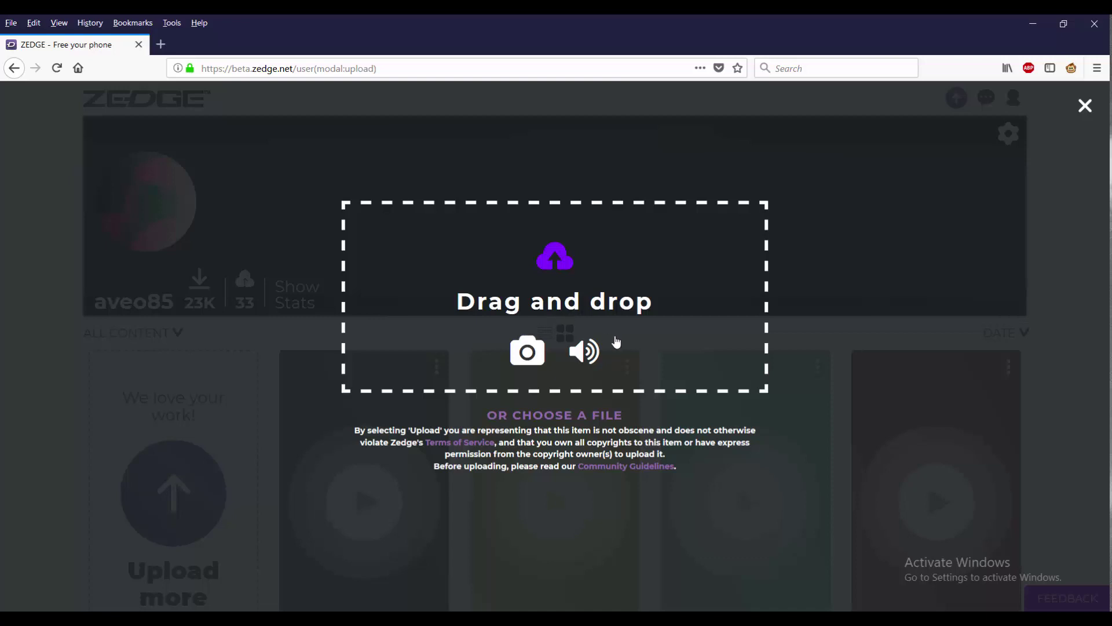
Pick an instrumental track from the instrumentals folder for the ringtone upload.
left_click(566, 352)
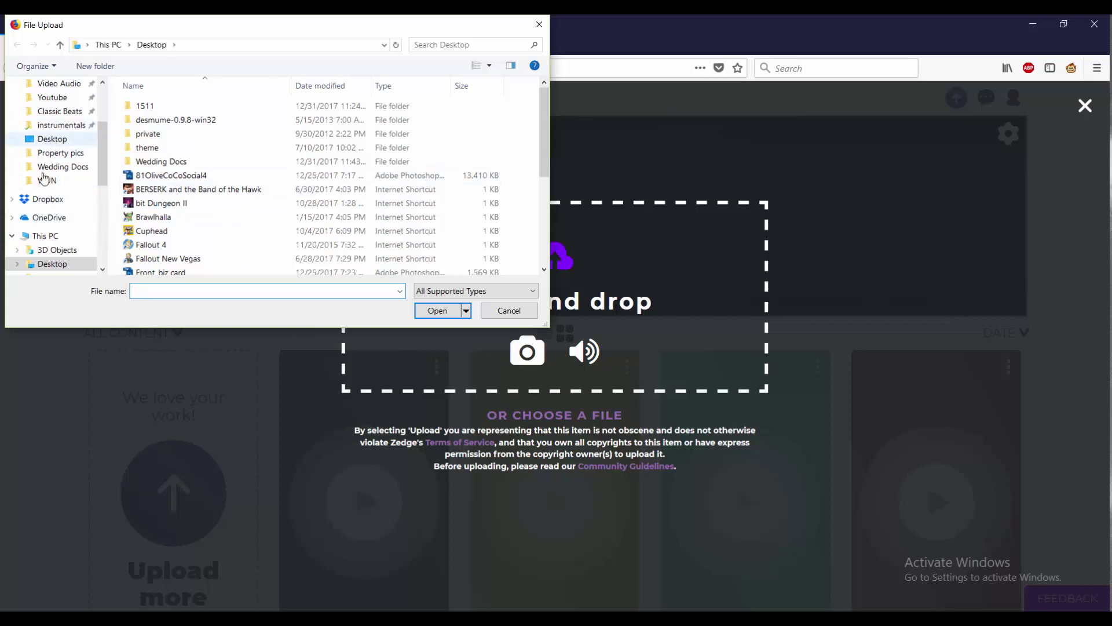
left_click(55, 125)
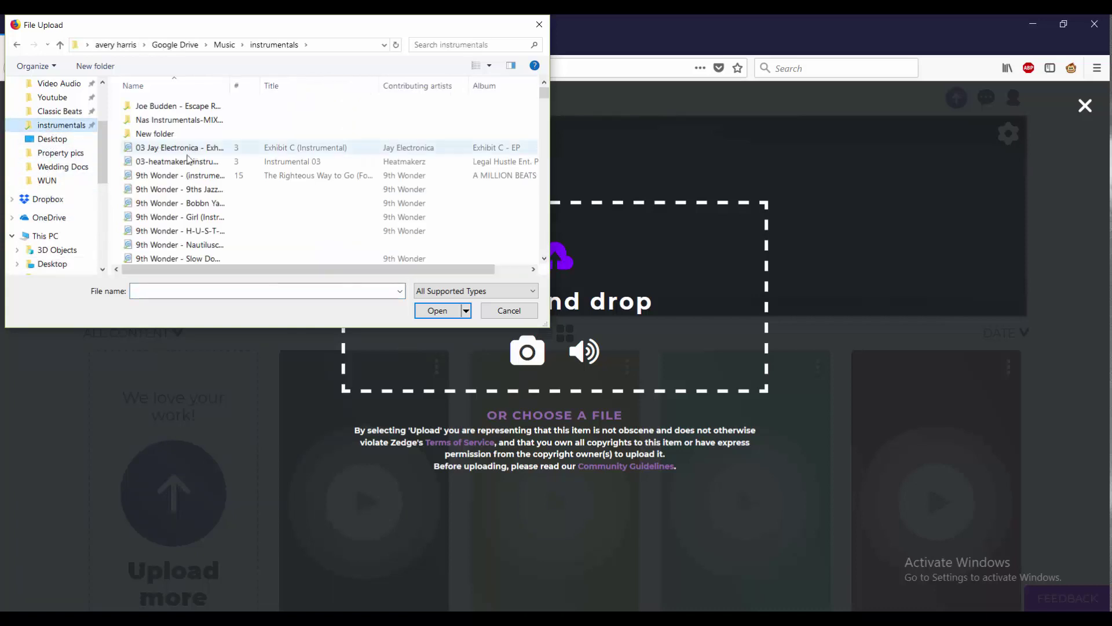
double_click(173, 151)
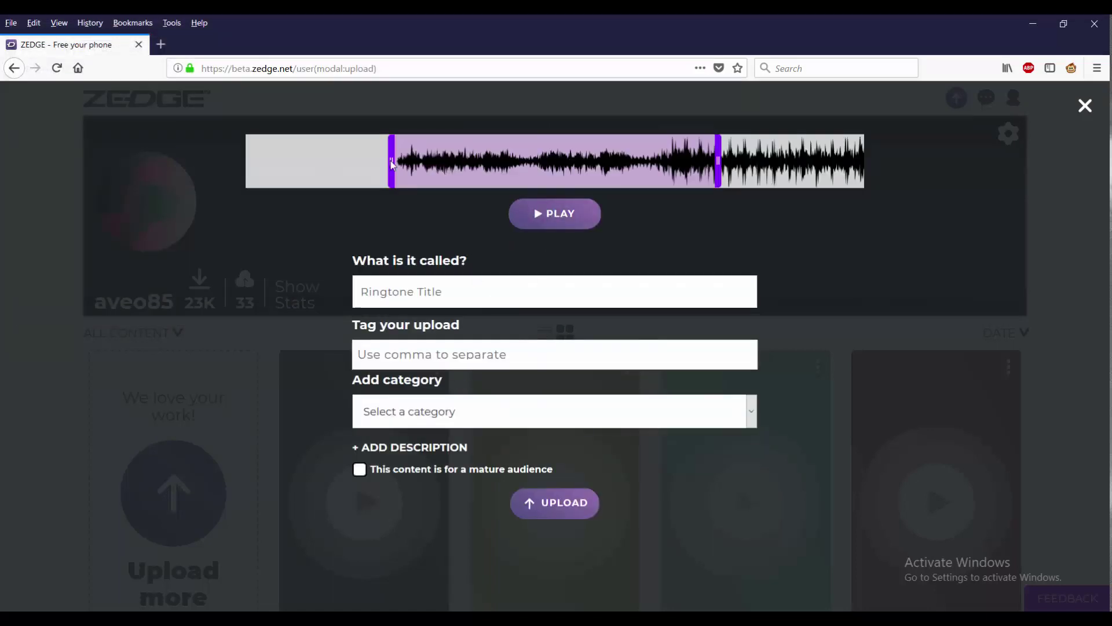
Adjust the ringtone's trim selection and preview it with Play and Pause.
mouse_move(392, 164)
left_mouse_down()
mouse_move(472, 165)
mouse_move(365, 168)
mouse_move(374, 164)
left_mouse_up()
left_click_drag(508, 166, 527, 181)
left_click(563, 223)
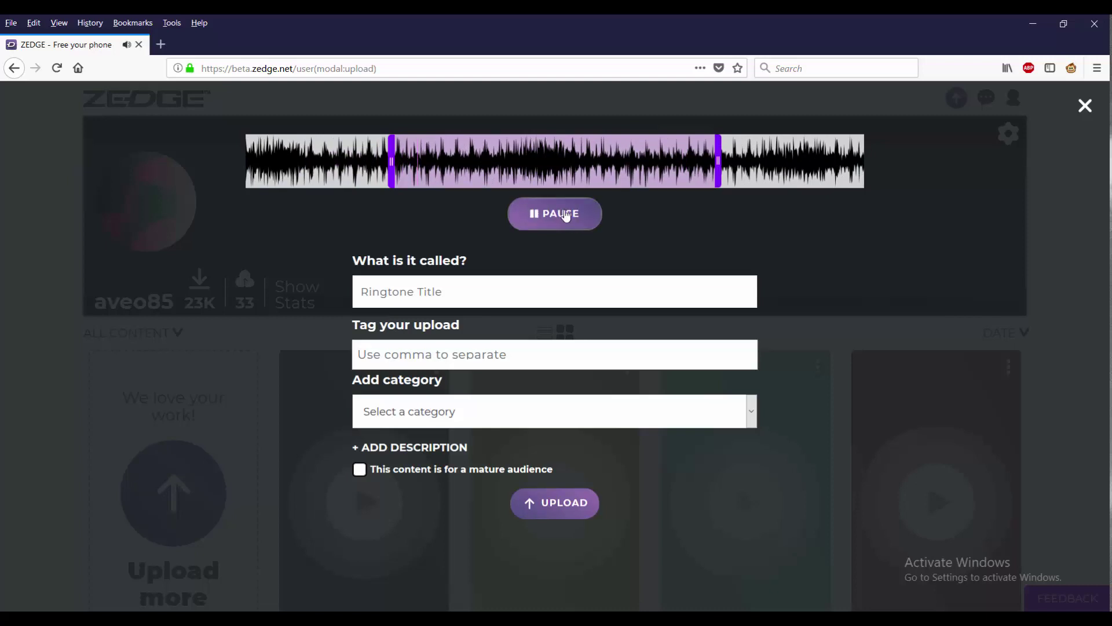
left_click(567, 214)
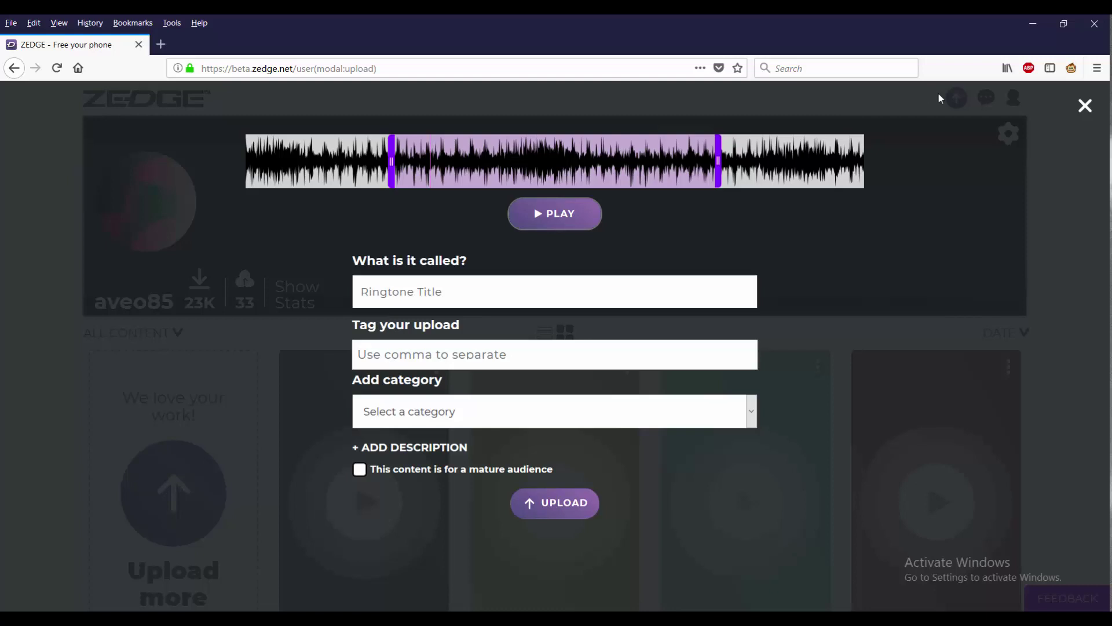
left_click_drag(561, 169, 404, 190)
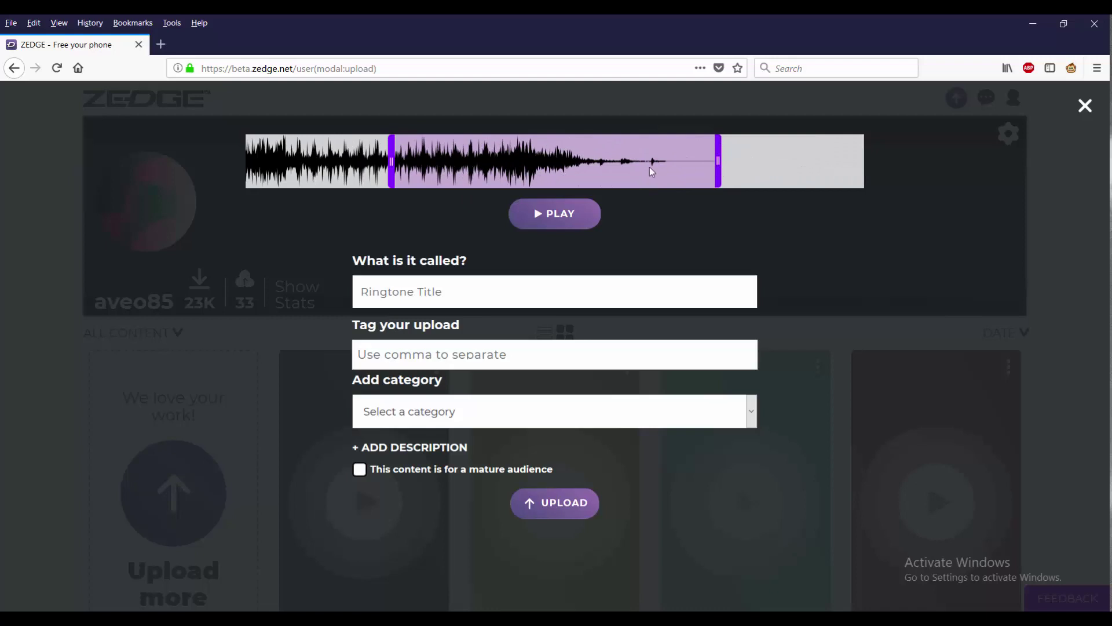
Close the ringtone upload form with the X to abandon it.
left_click(1081, 108)
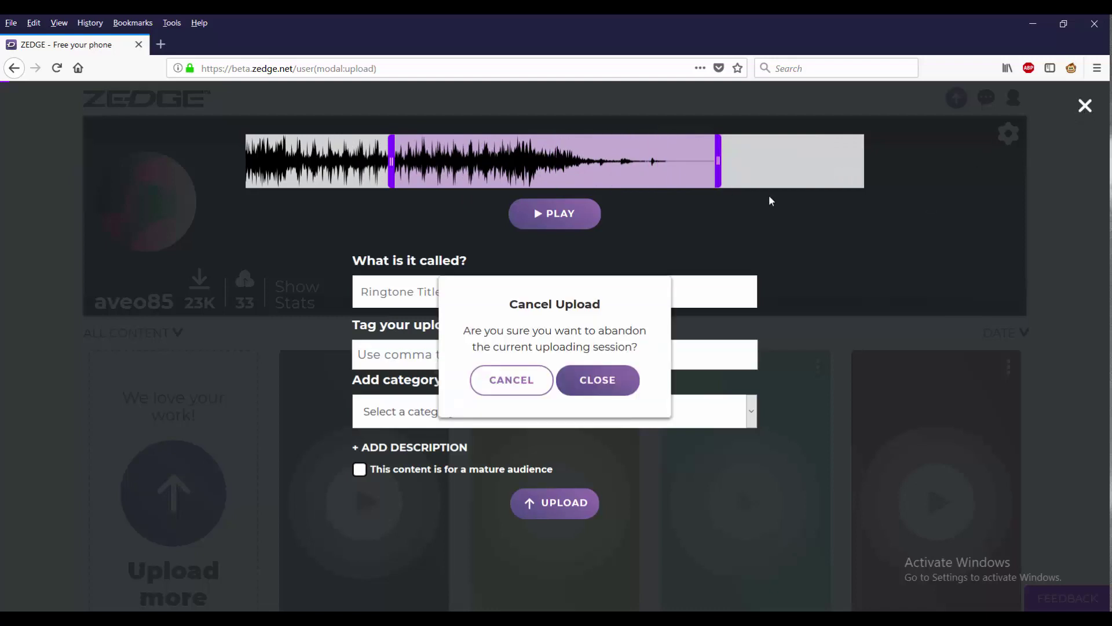
left_click(520, 383)
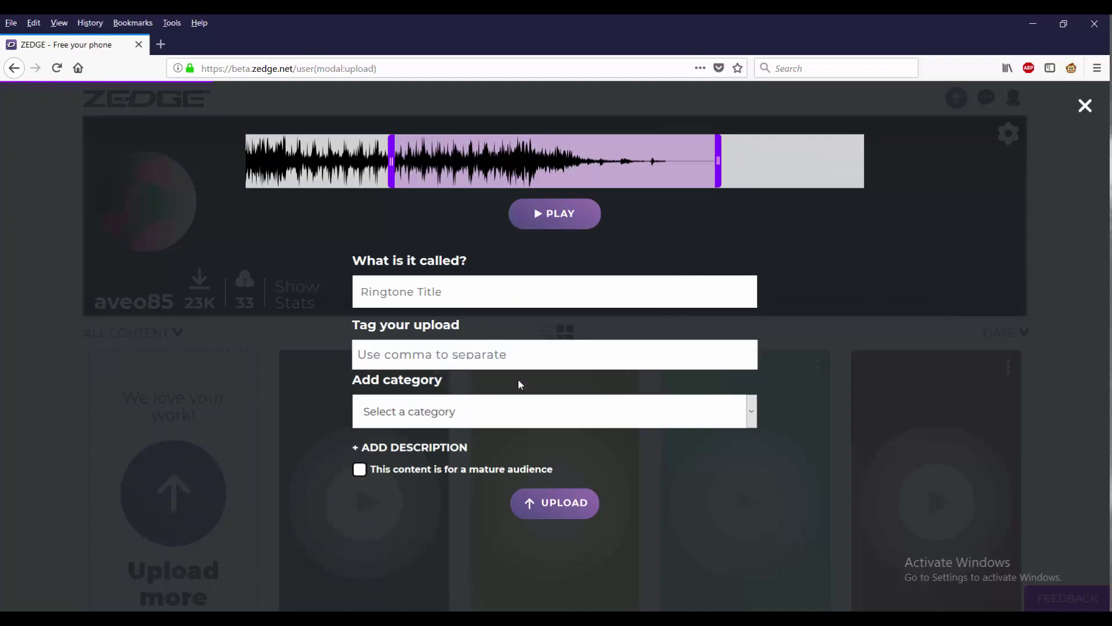
left_click(1085, 107)
Confirm abandoning the ringtone upload and start a new file upload.
left_click(595, 381)
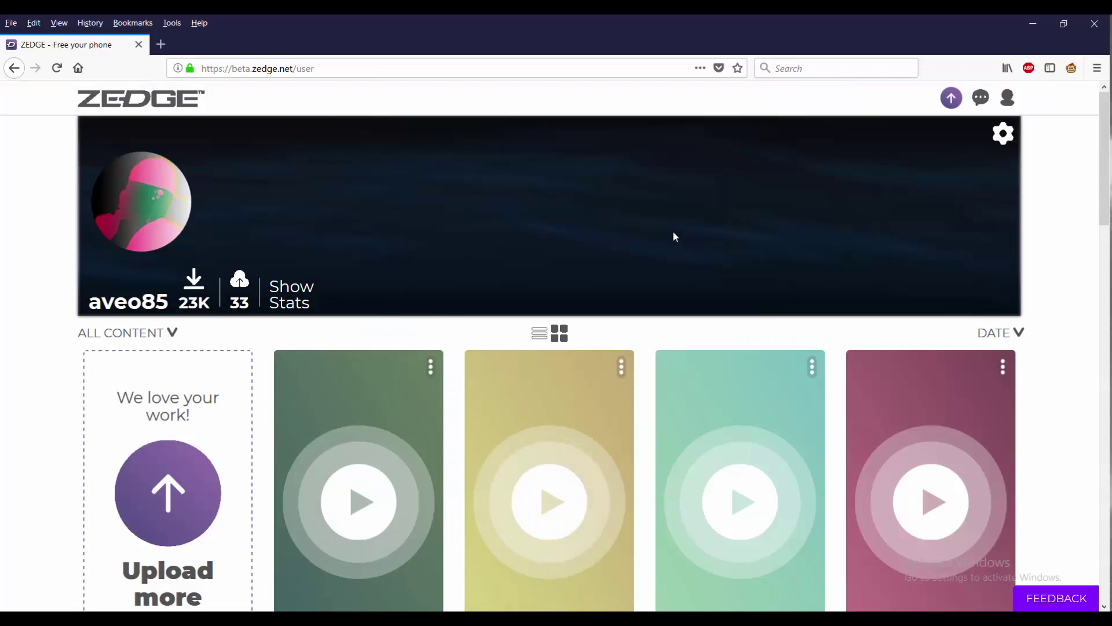
left_click(139, 504)
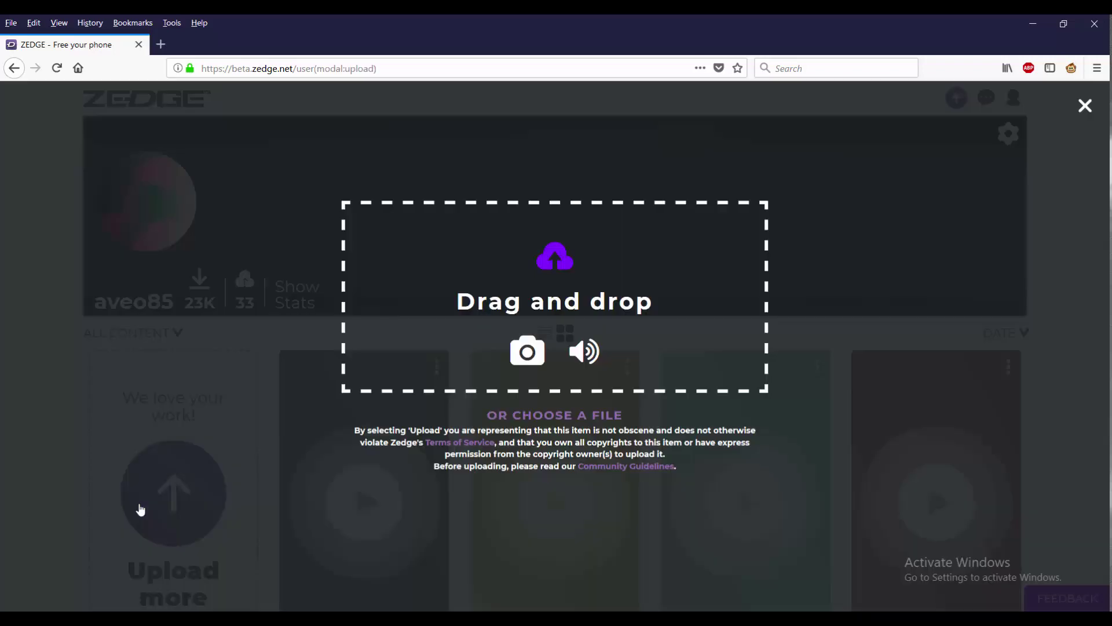
left_click(562, 280)
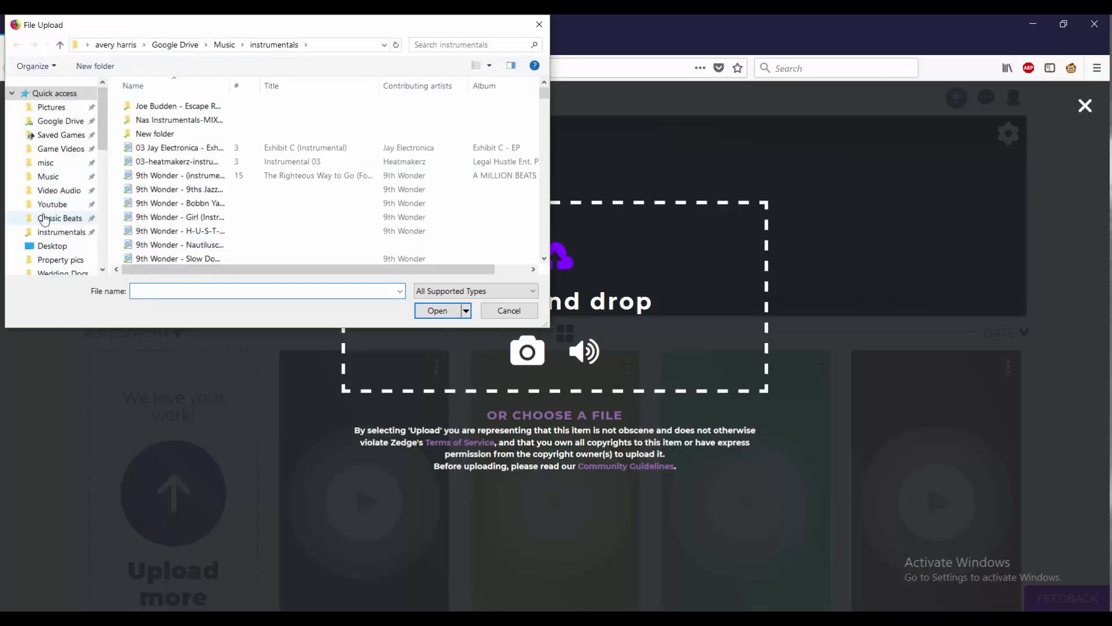
Browse the file picker to the Nature Wallpapers 1920 X 1200 [Set 21] folder.
scroll(174, 197, "down", 4)
scroll(55, 206, "down", 3)
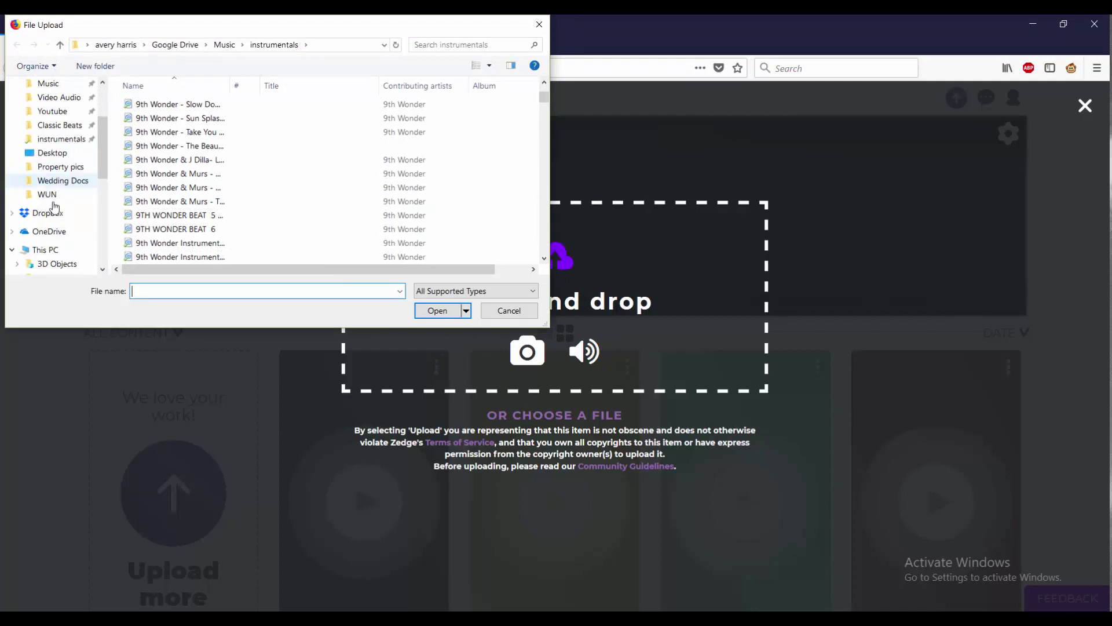
scroll(68, 185, "down", 2)
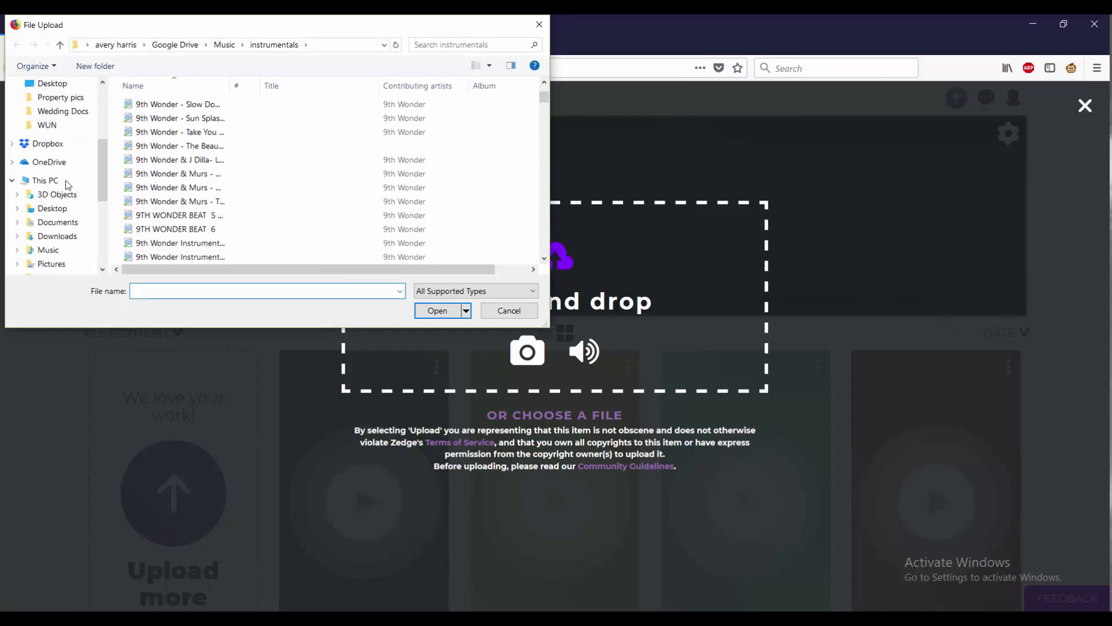
scroll(68, 184, "down", 4)
scroll(64, 203, "up", 5)
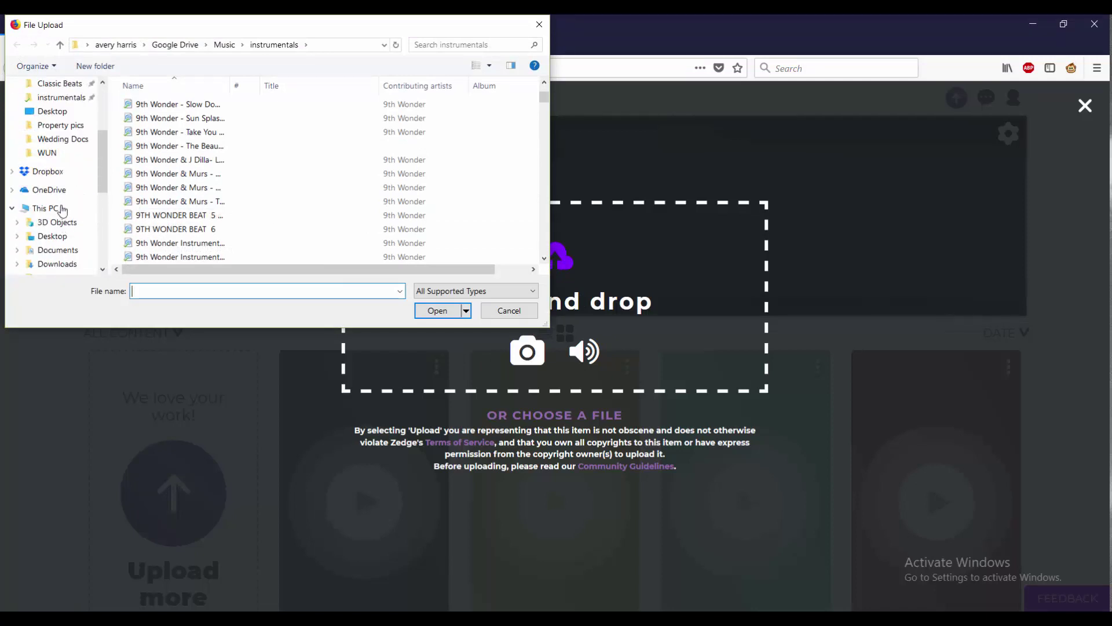
scroll(64, 209, "up", 4)
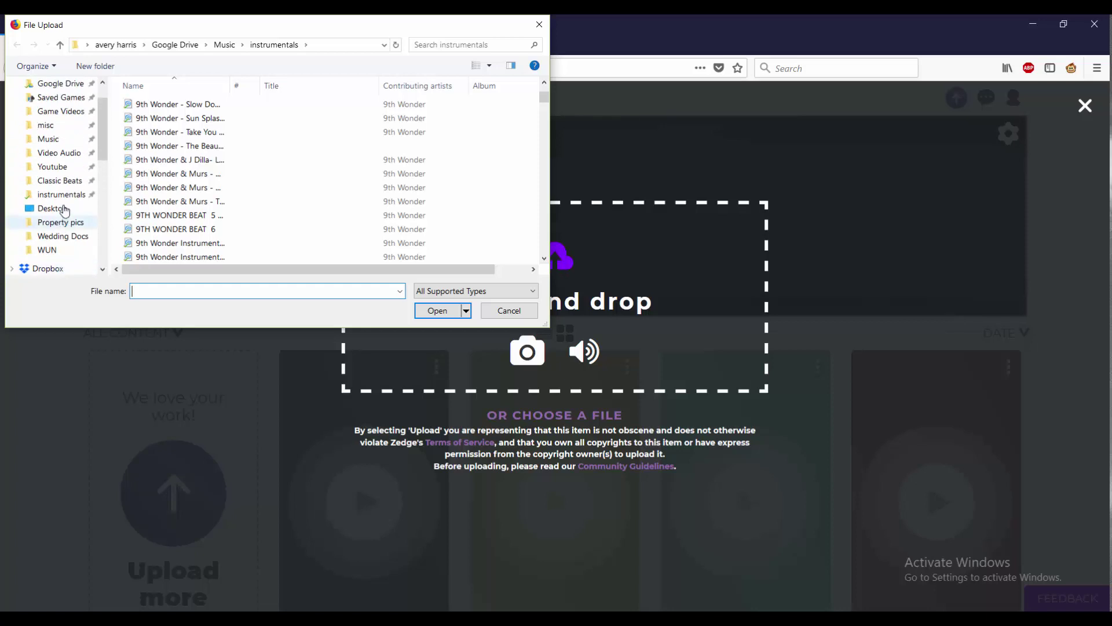
scroll(65, 210, "up", 1)
scroll(70, 207, "down", 4)
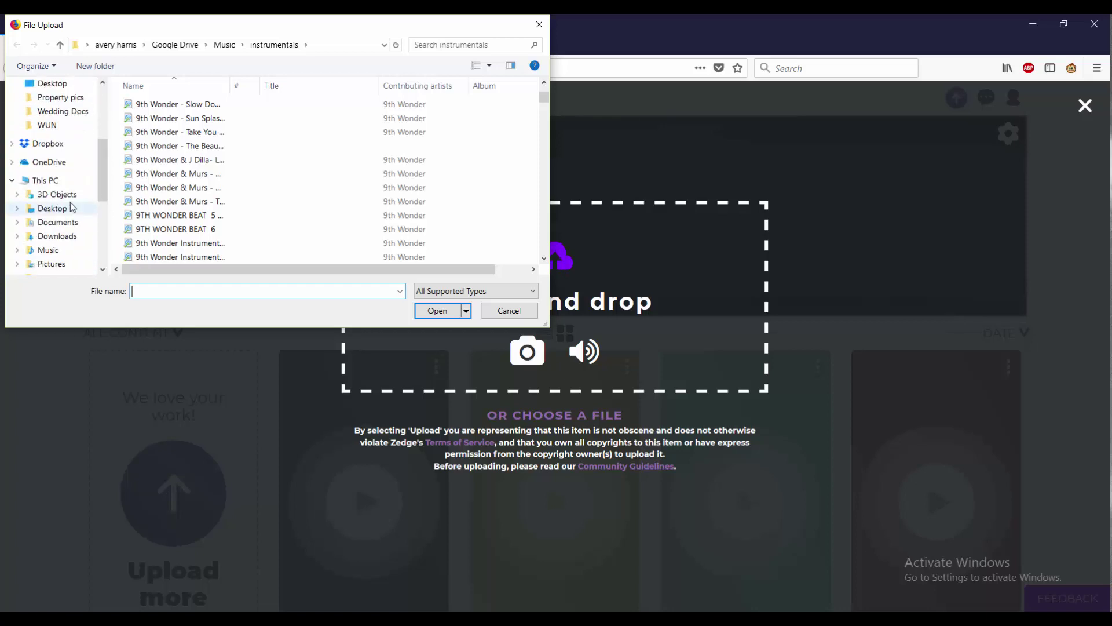
scroll(72, 208, "down", 5)
scroll(77, 229, "up", 2)
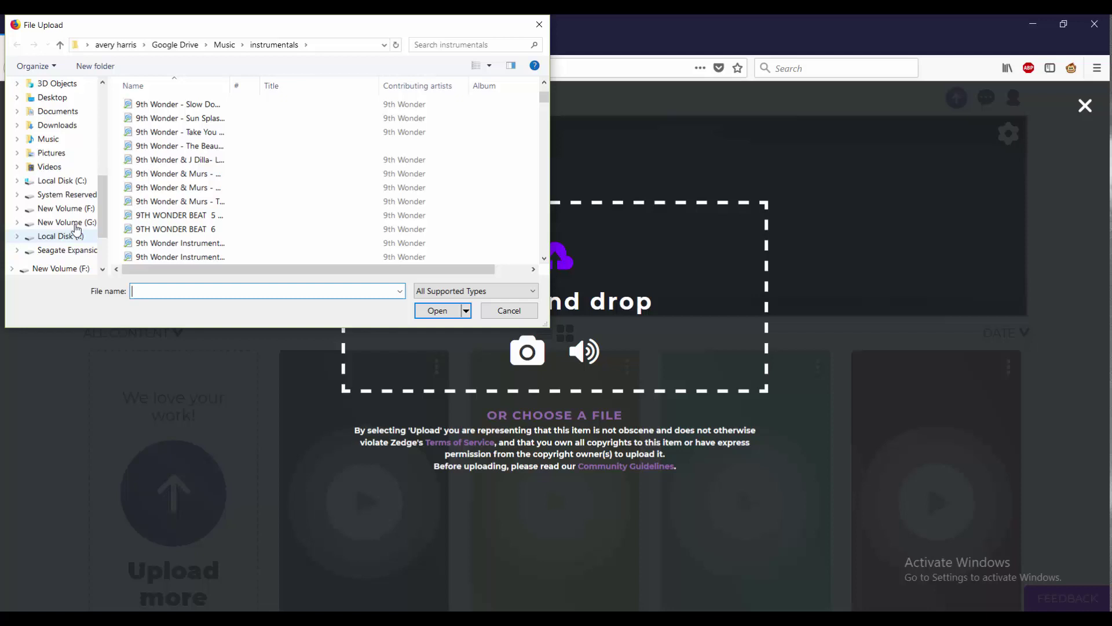
left_click(73, 249)
scroll(233, 141, "down", 1)
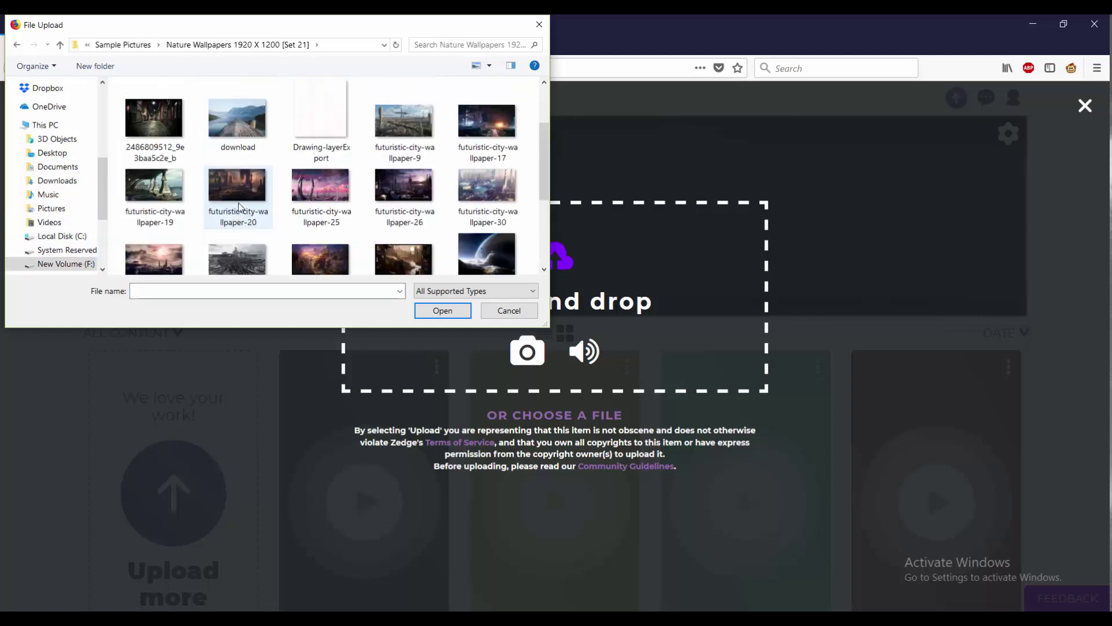
Load the lakeside wooden dock photo 'download' into the wallpaper crop editor.
double_click(232, 123)
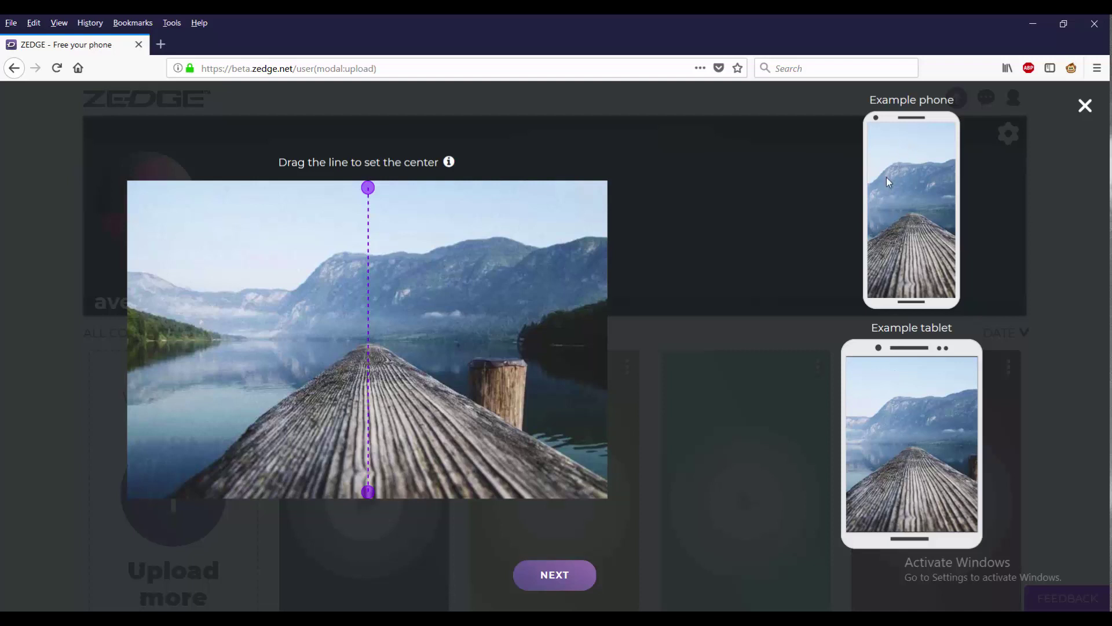
Upload the wallpaper titled 'Nature' with tags Mountains, Mountain, Hd, Full in category Nature.
left_click(559, 582)
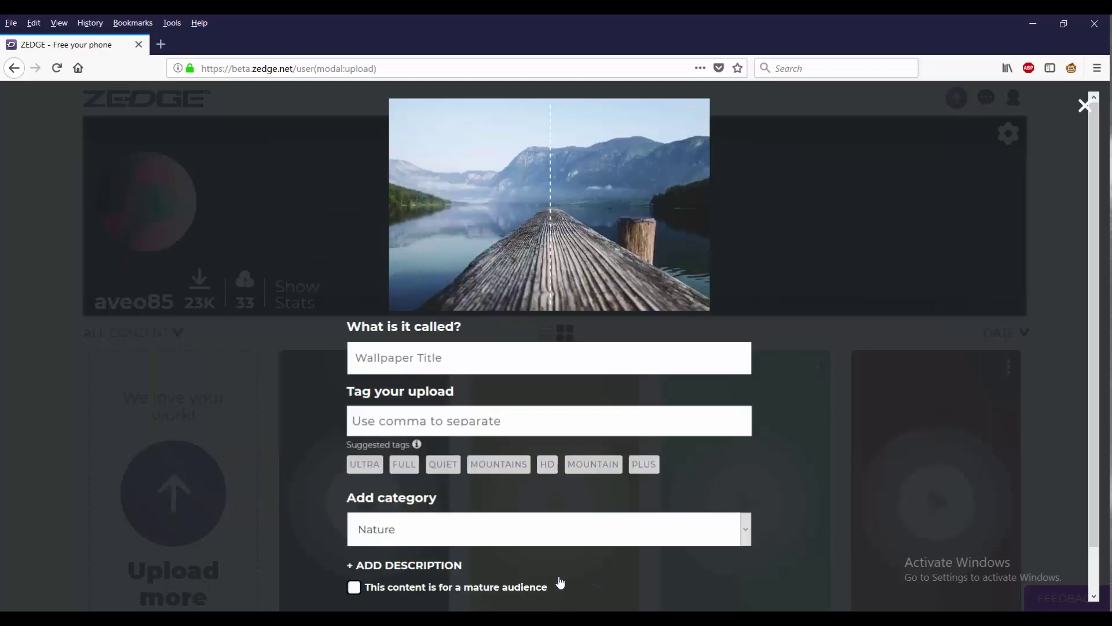
left_click(457, 350)
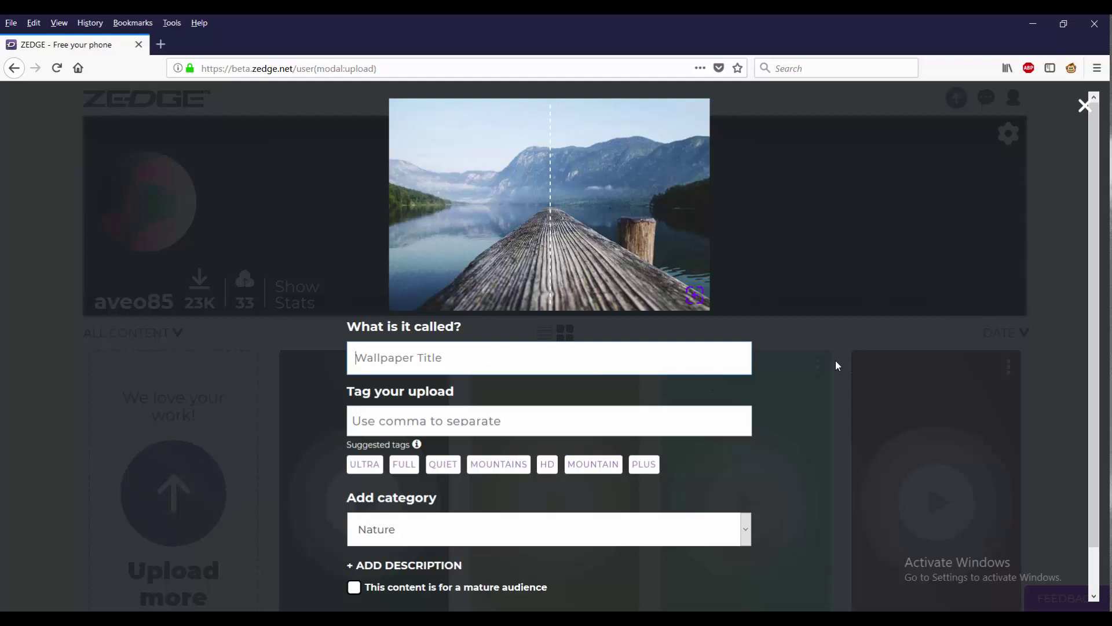
left_click(472, 414)
left_click(480, 446)
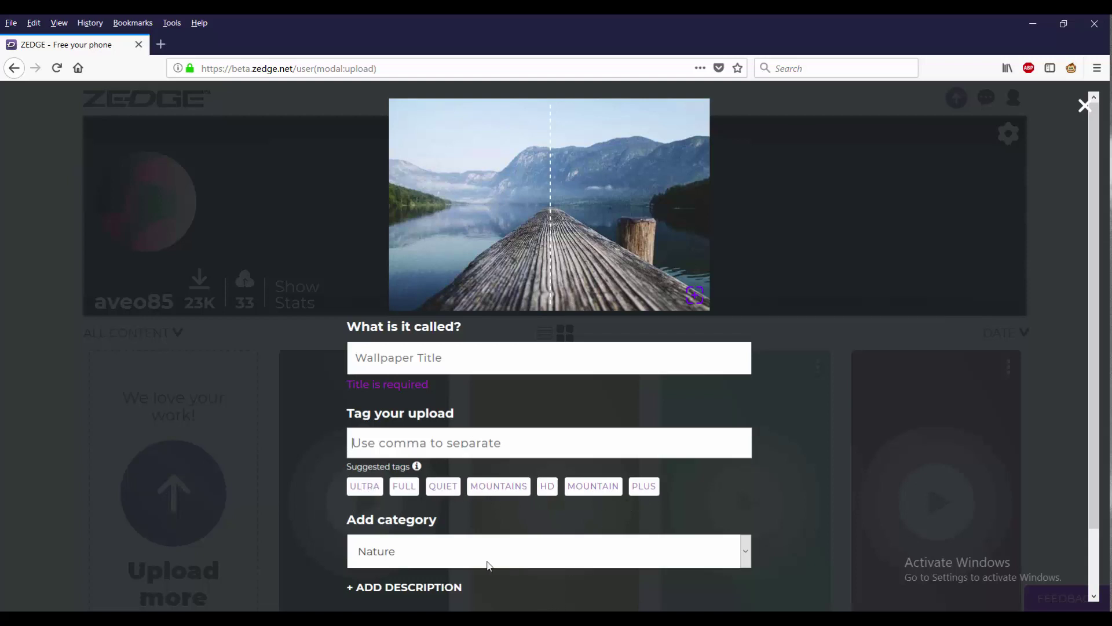
scroll(498, 539, "down", 2)
left_click(512, 490)
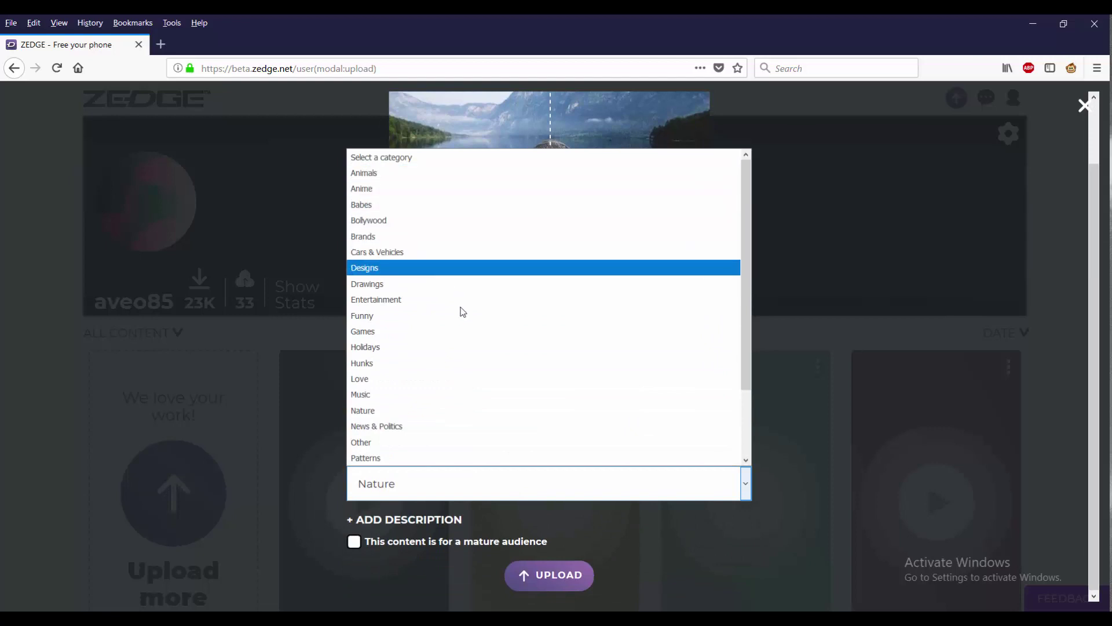
left_click(486, 412)
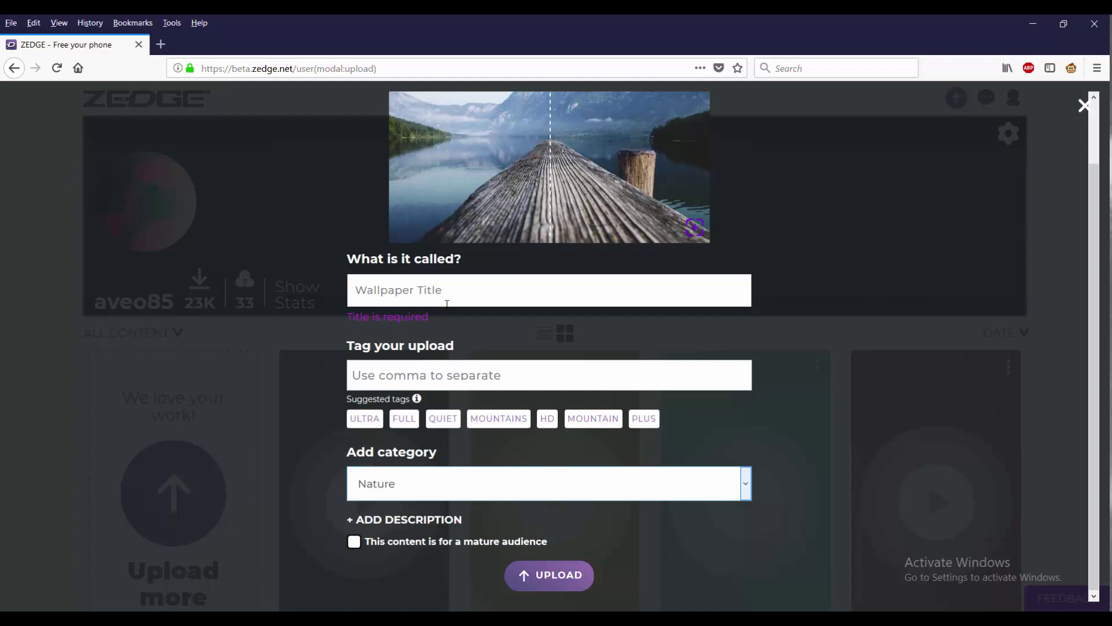
left_click(465, 296)
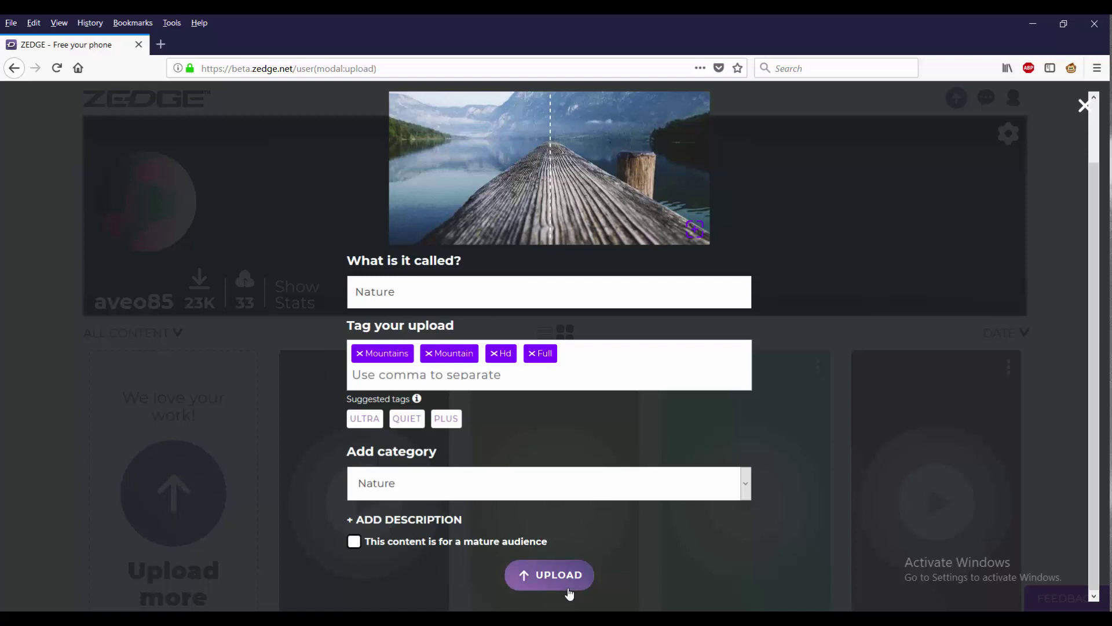
left_click(555, 577)
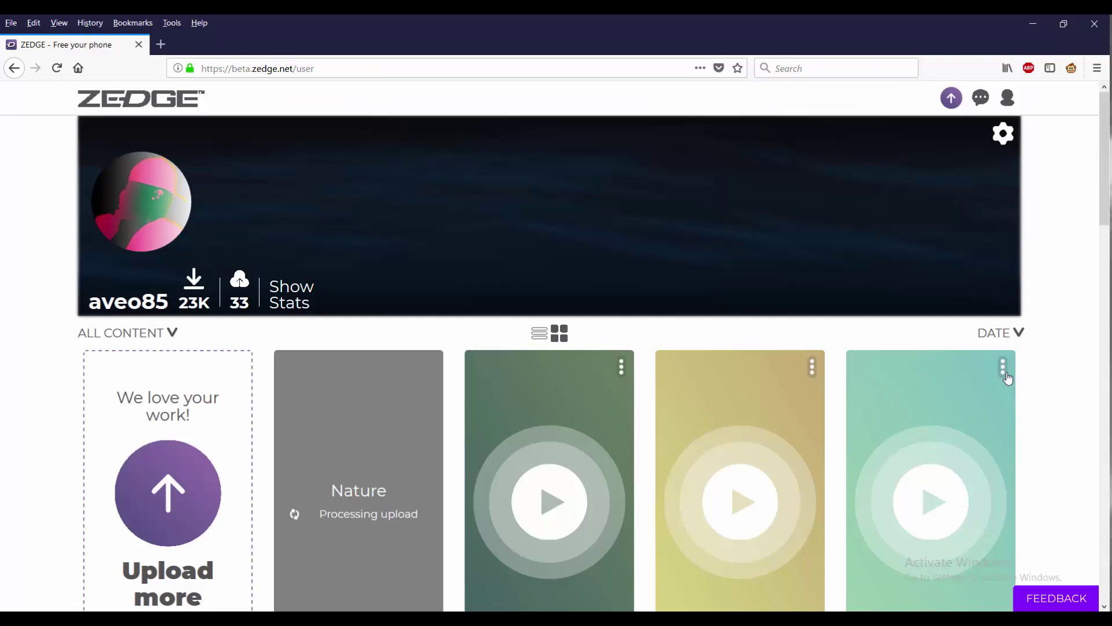
Reload the profile with F5 and scroll to the new Nature wallpaper in the grid.
scroll(398, 533, "down", 1)
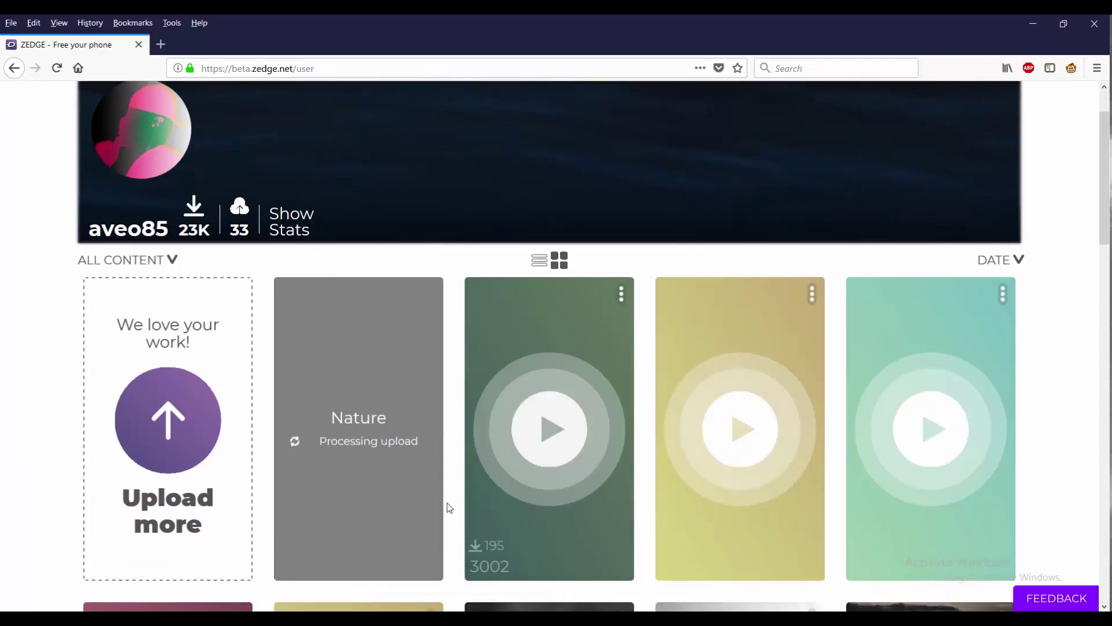
key("F5")
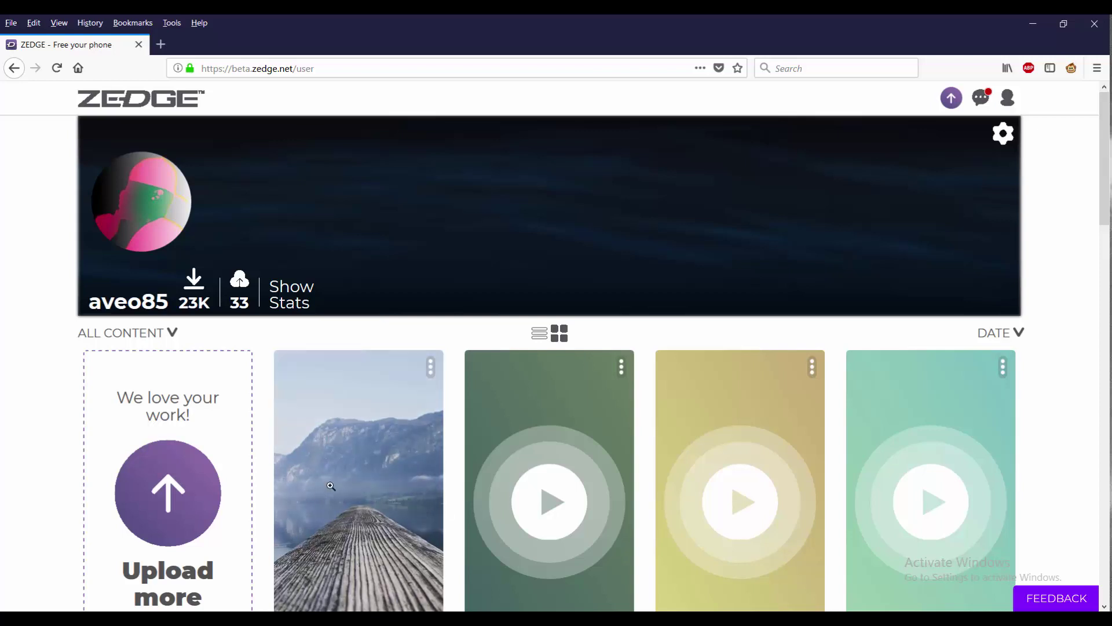
scroll(226, 497, "down", 4)
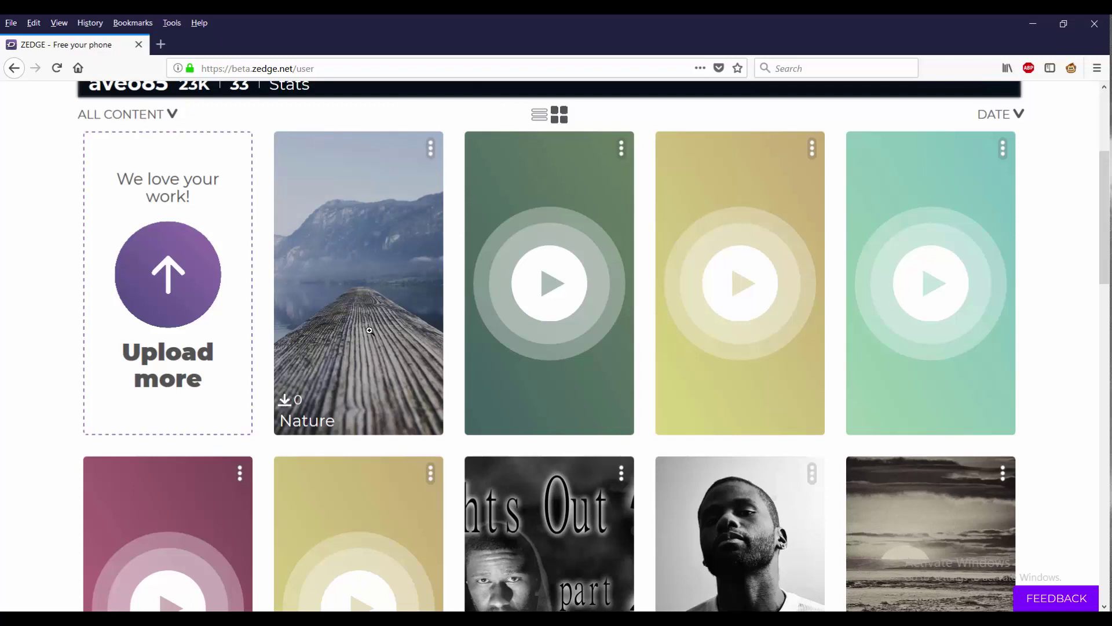
Load 'MPB - Track 68 5' from G:\Music\Mastered as a ringtone and preview it.
left_click(173, 281)
left_click(544, 294)
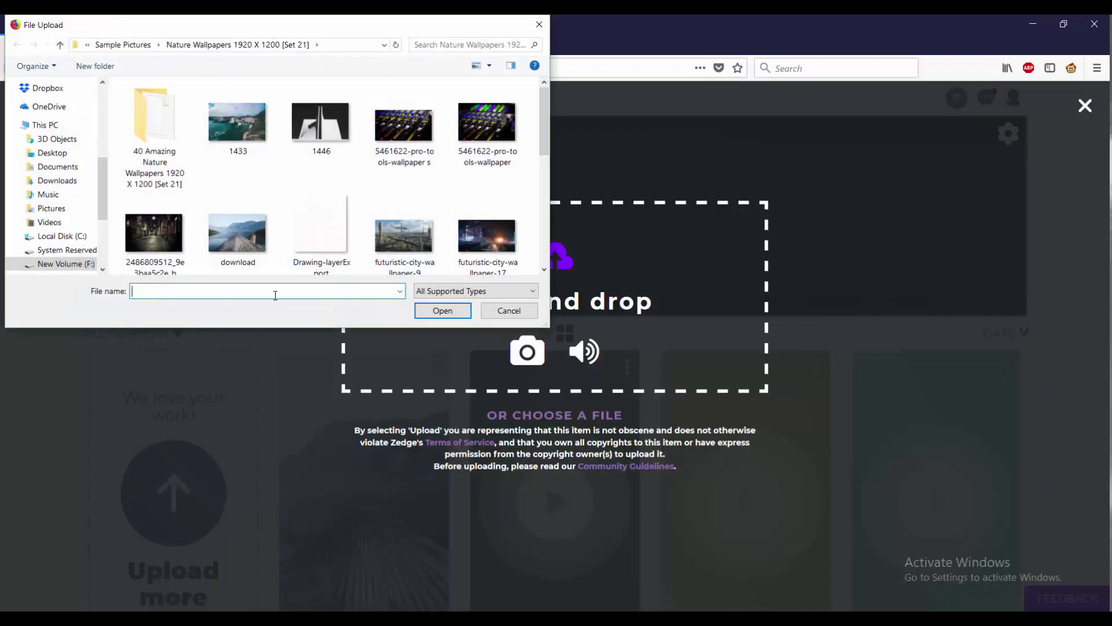
left_click(49, 194)
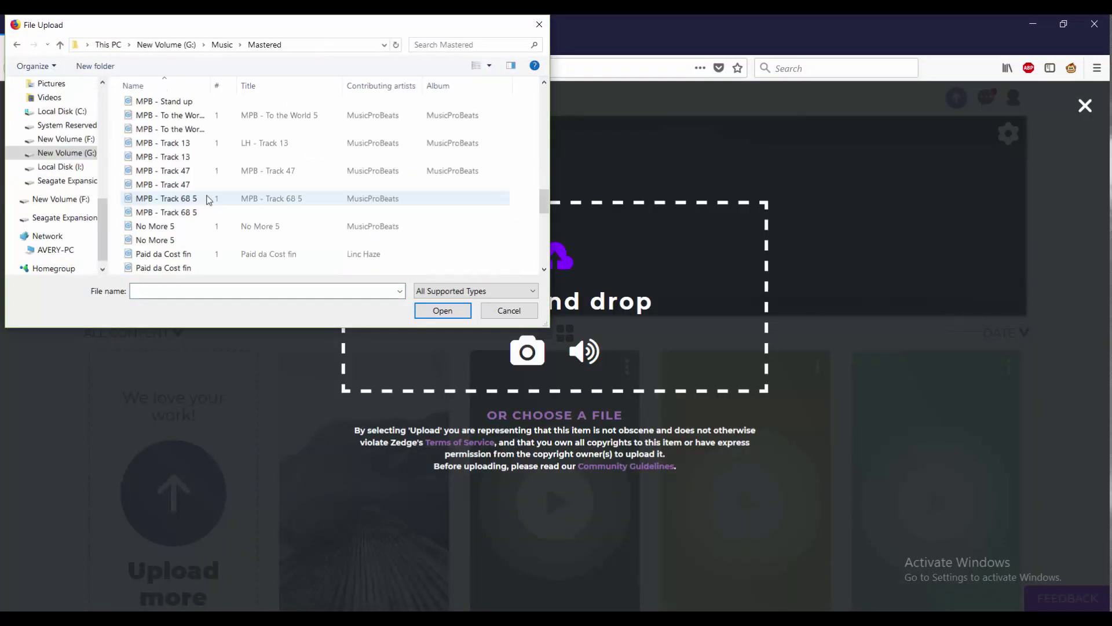
double_click(209, 199)
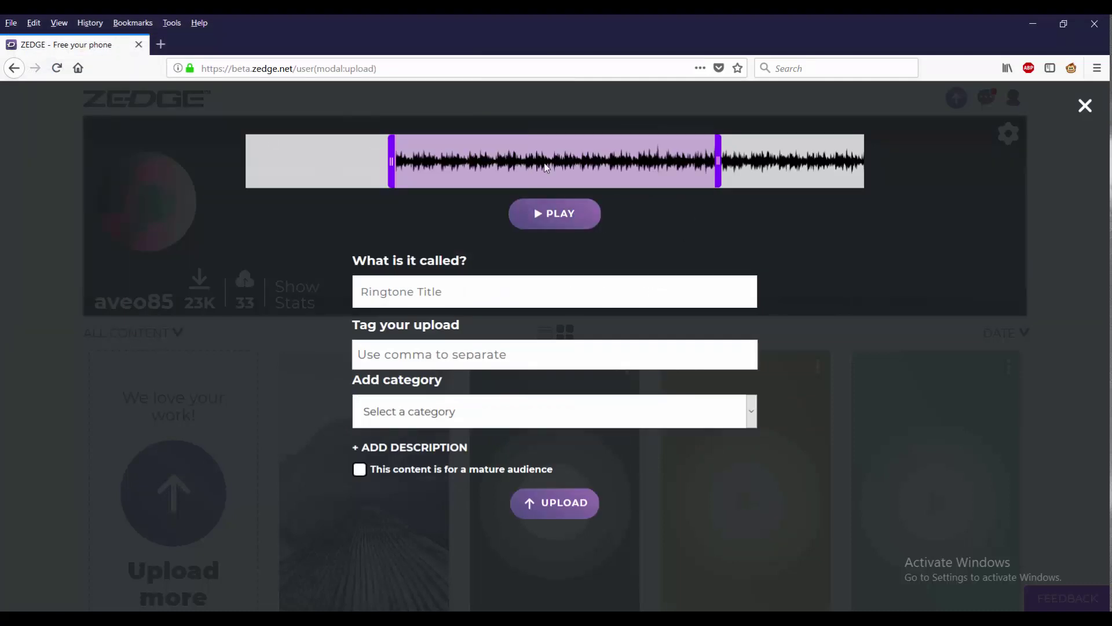
left_click(558, 220)
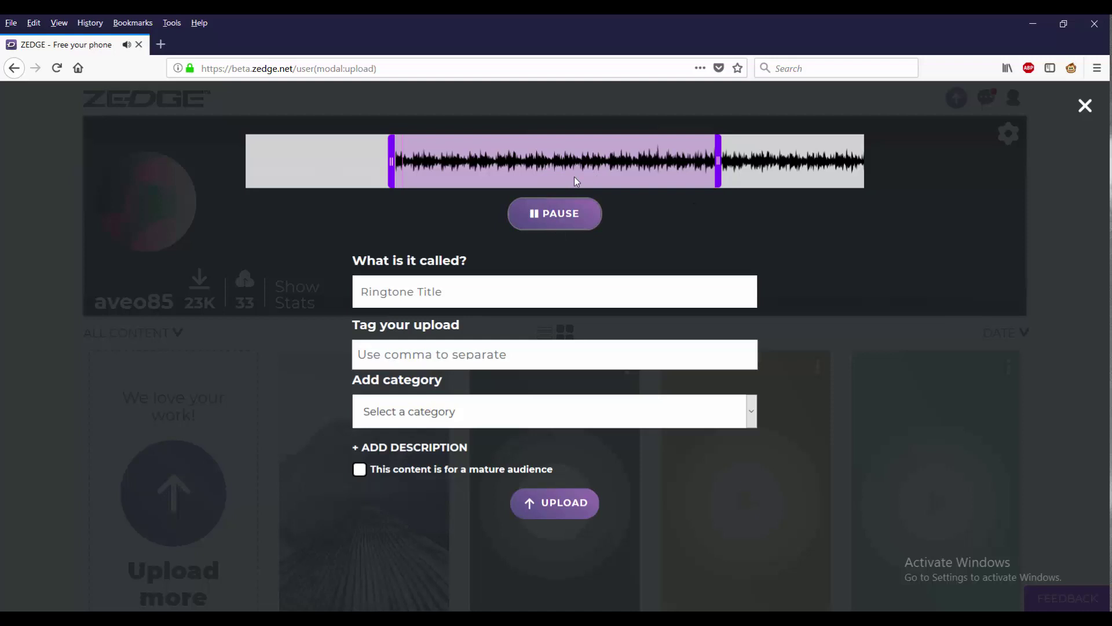
left_click(571, 215)
Paste the title 'MPB - Track 68' and add the tag Mpb.
left_click(515, 296)
type("MPB - Track 68")
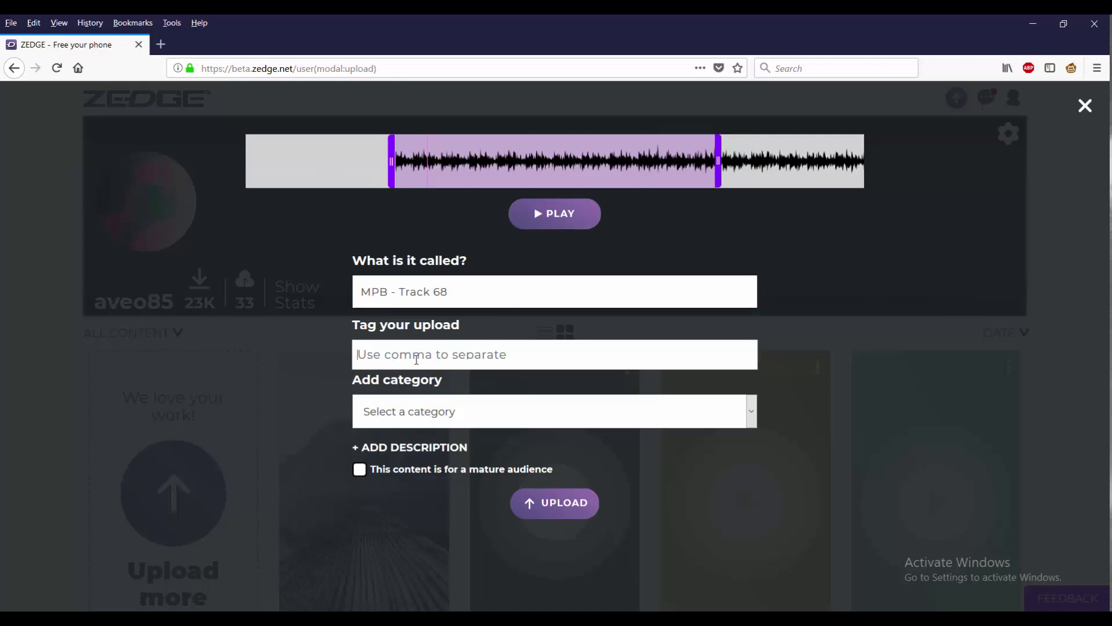
left_click(416, 360)
type("mp")
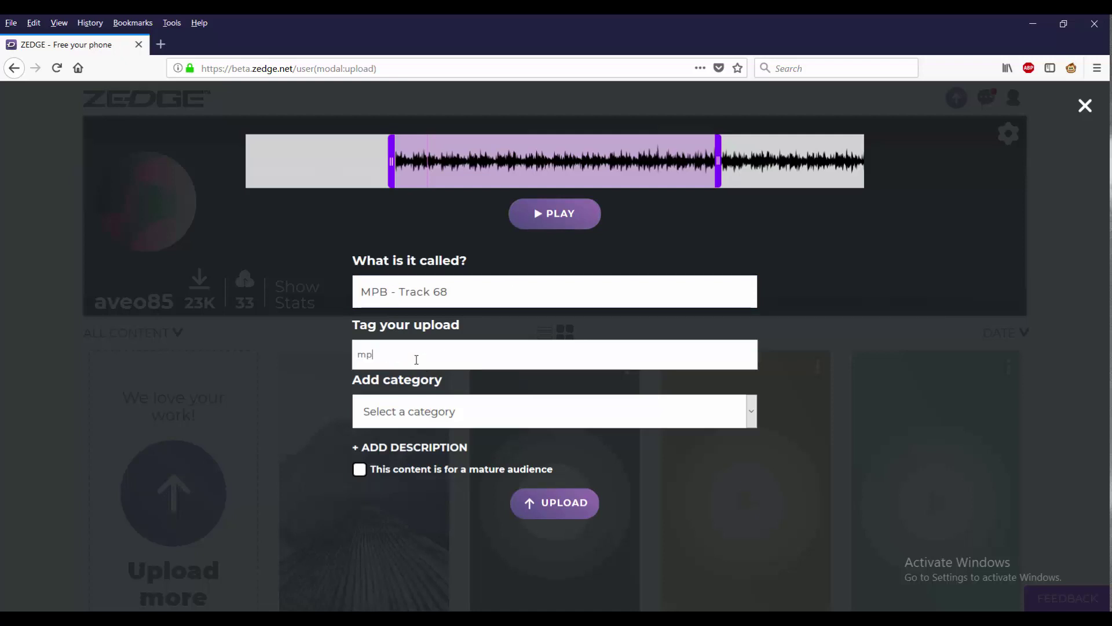
type("b")
key("Return")
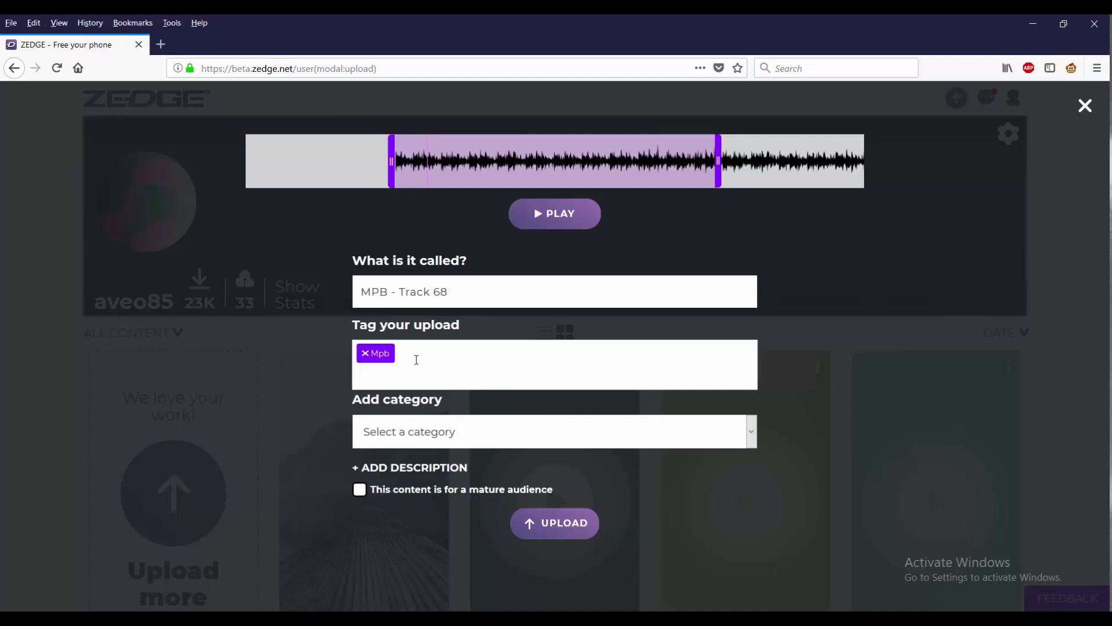
Add the tags Music Mpb and Music, plus the uploader's username as a tag.
type("music mob")
key("Left")
key("BackSpace")
type("p")
left_click(446, 377)
key("Return")
type("music ")
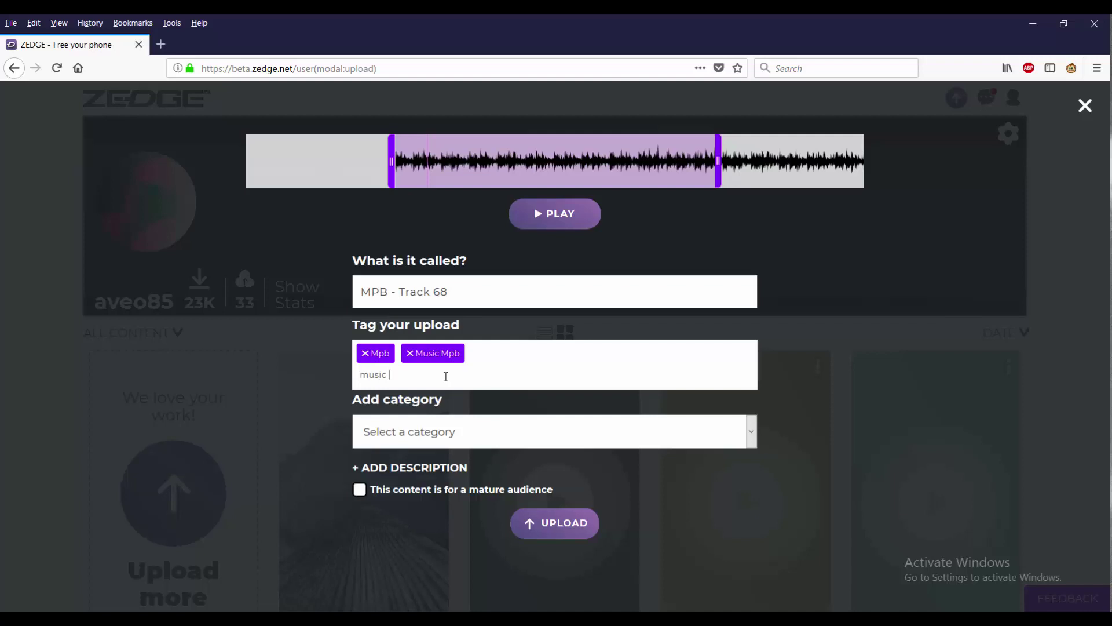
type(".")
key("Return")
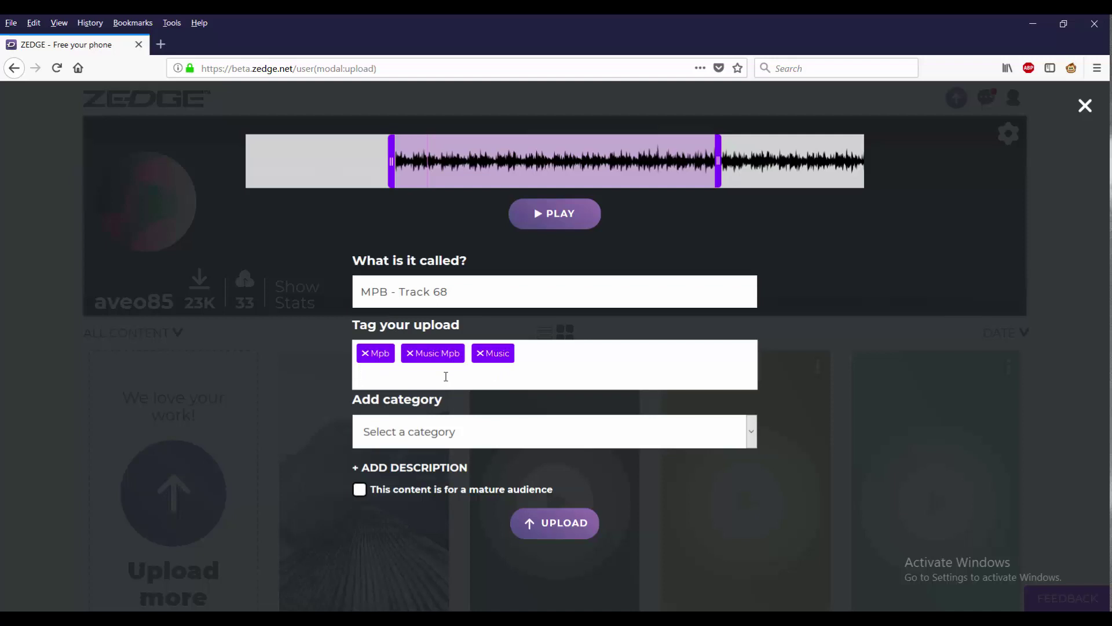
type("aveo85,")
key("Return")
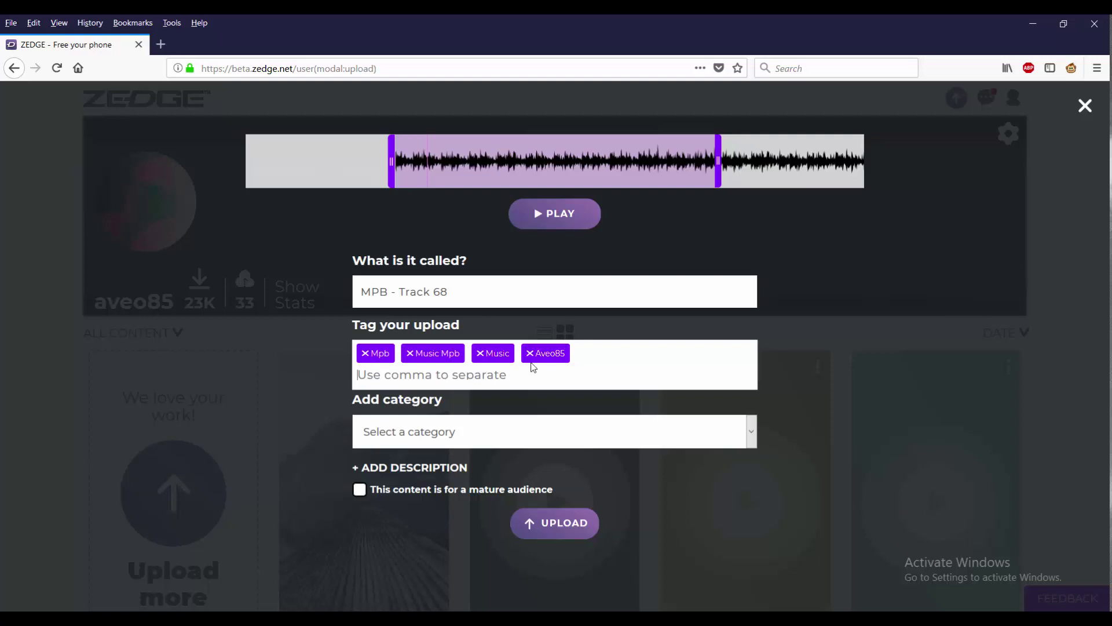
Set the ringtone category to HipHop, replacing the initially chosen Message Tones.
left_click(461, 436)
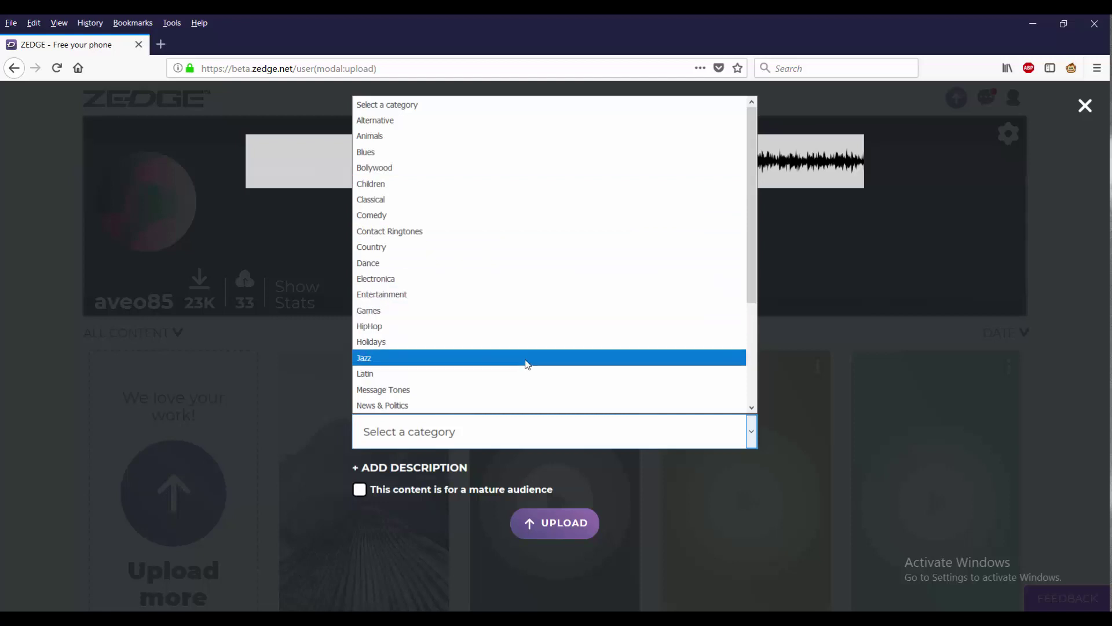
scroll(526, 357, "down", 2)
scroll(527, 354, "down", 1)
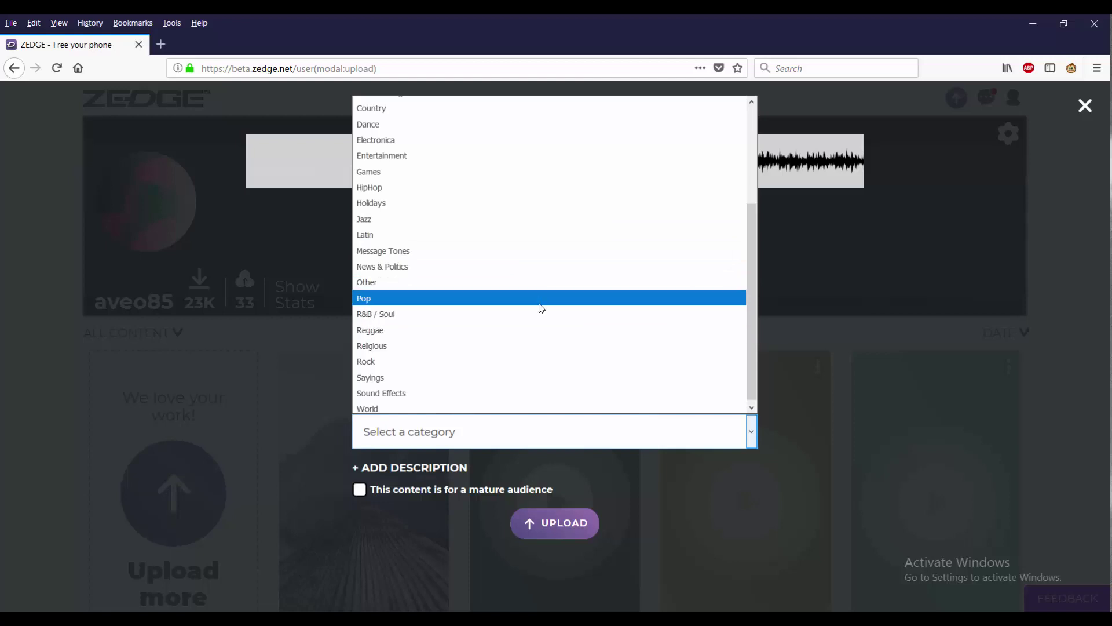
scroll(535, 302, "down", 1)
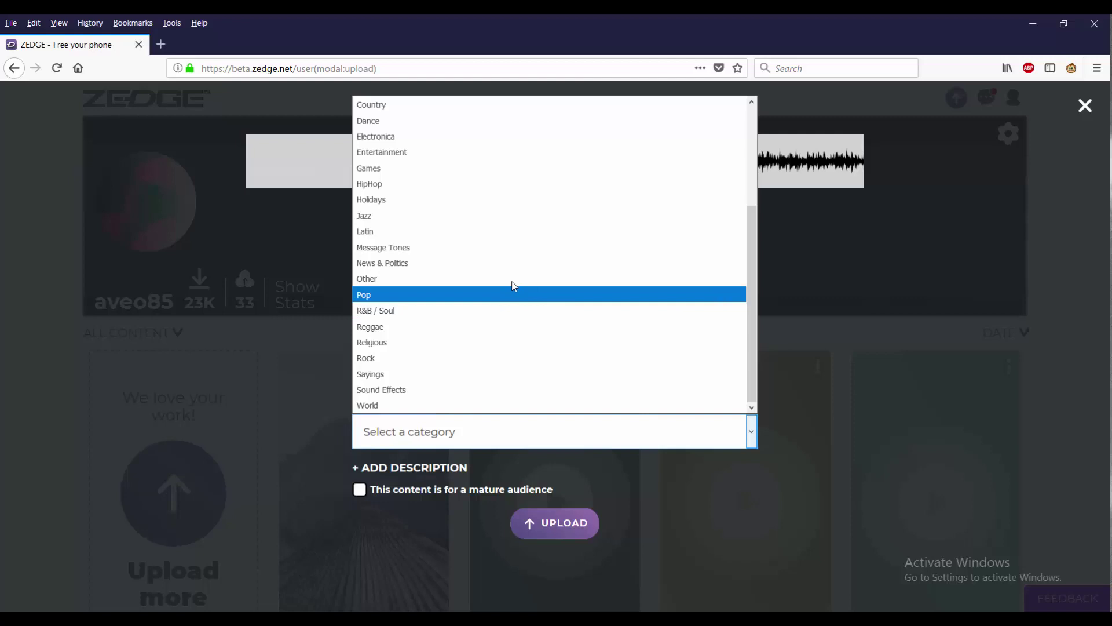
left_click(452, 248)
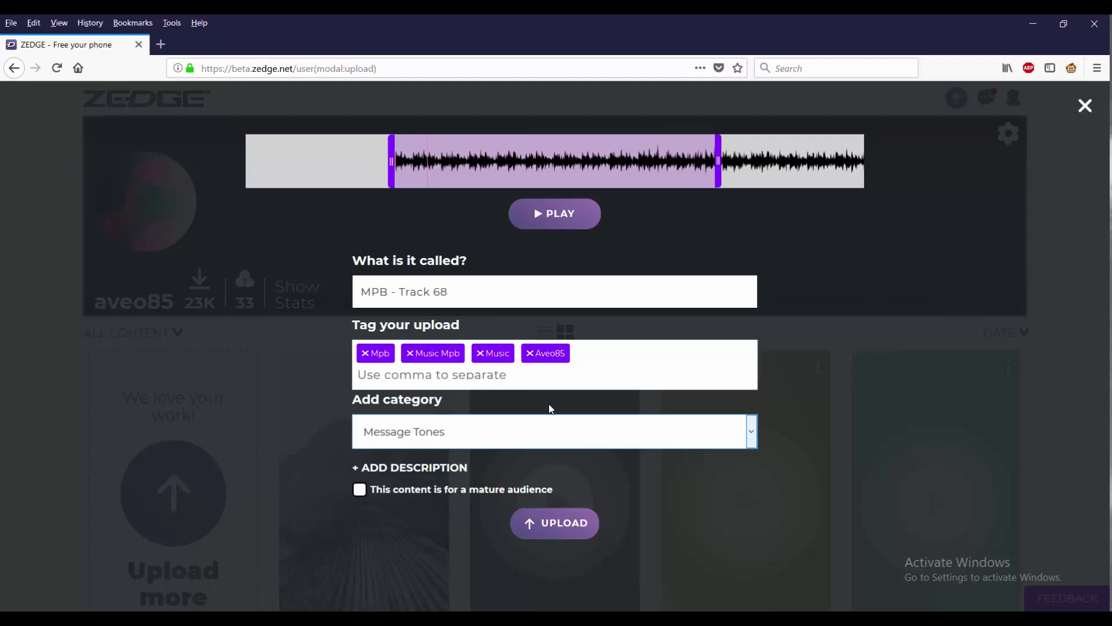
left_click(588, 429)
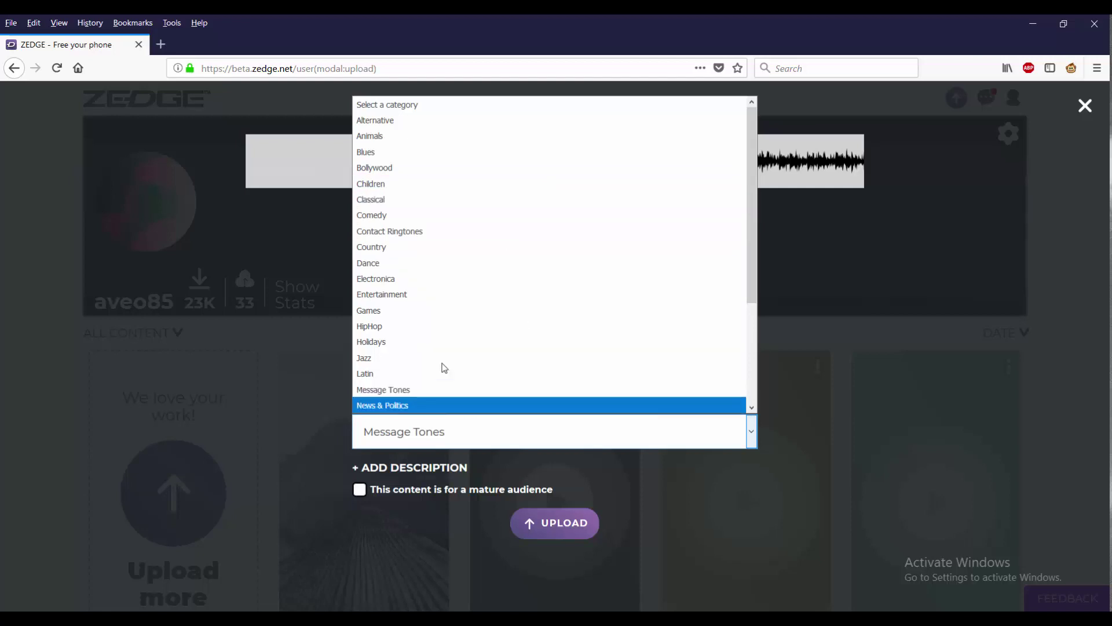
left_click(496, 326)
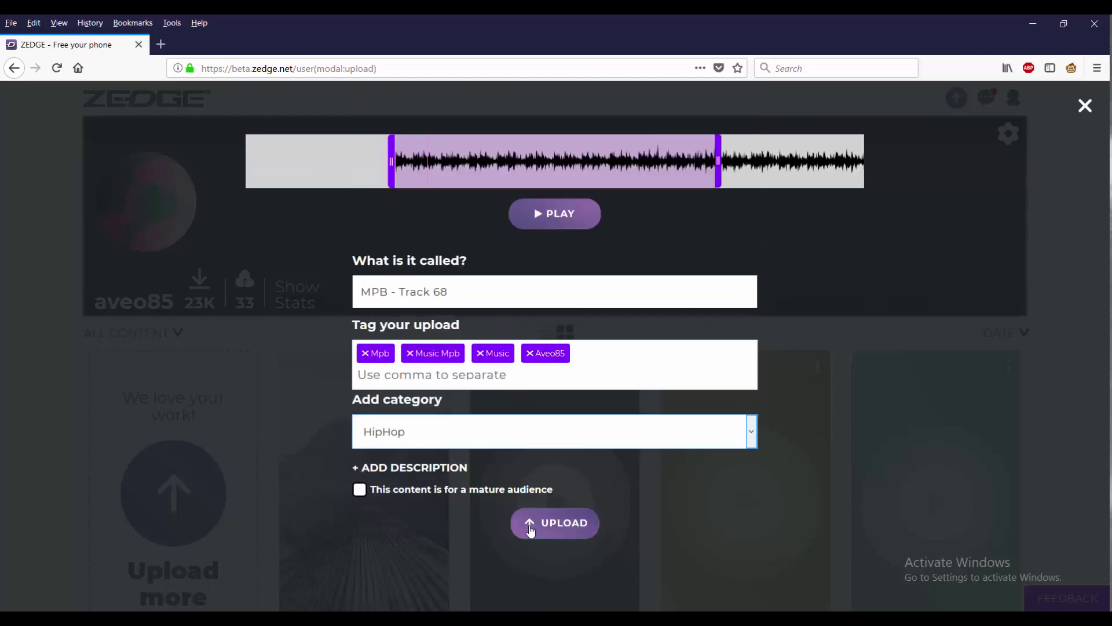
Upload the MPB - Track 68 ringtone and reload the profile page to show it in the grid.
left_click(559, 530)
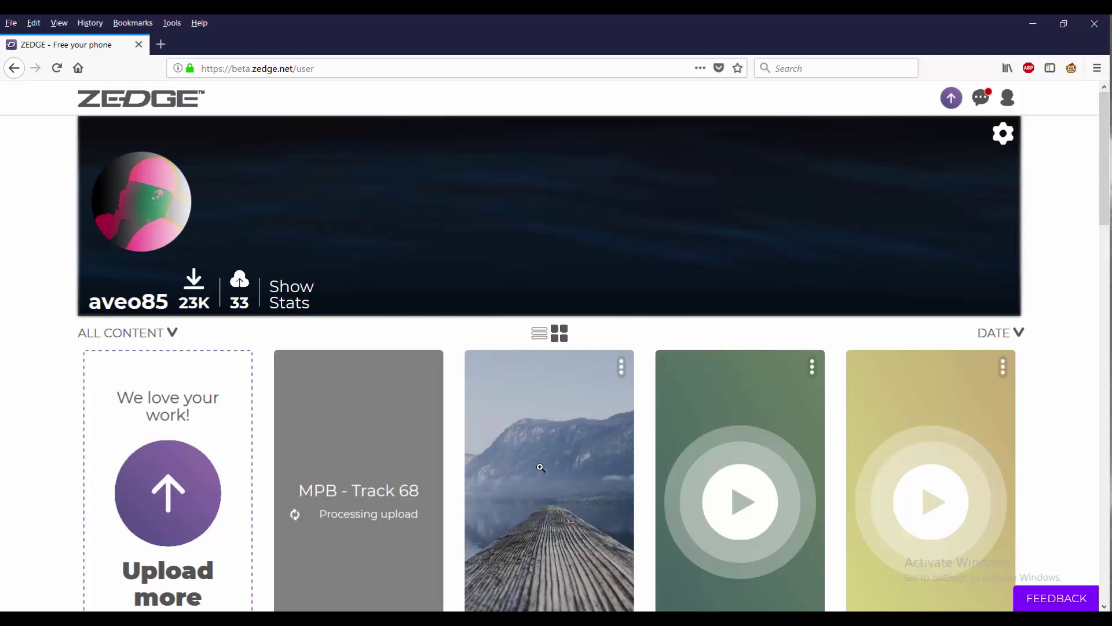
scroll(480, 433, "down", 1)
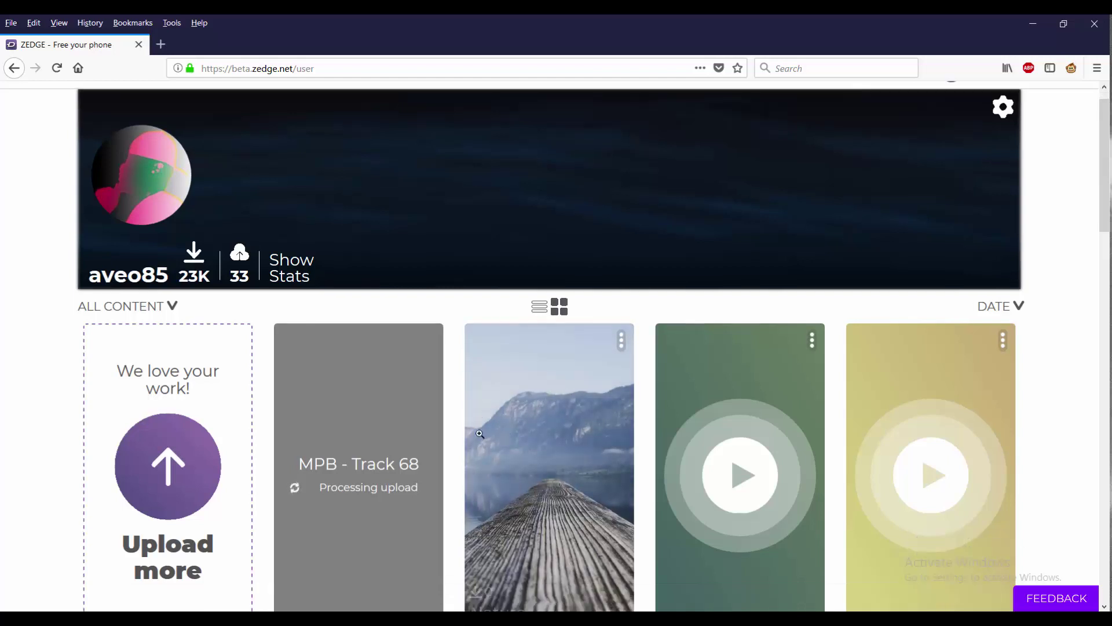
scroll(479, 433, "down", 5)
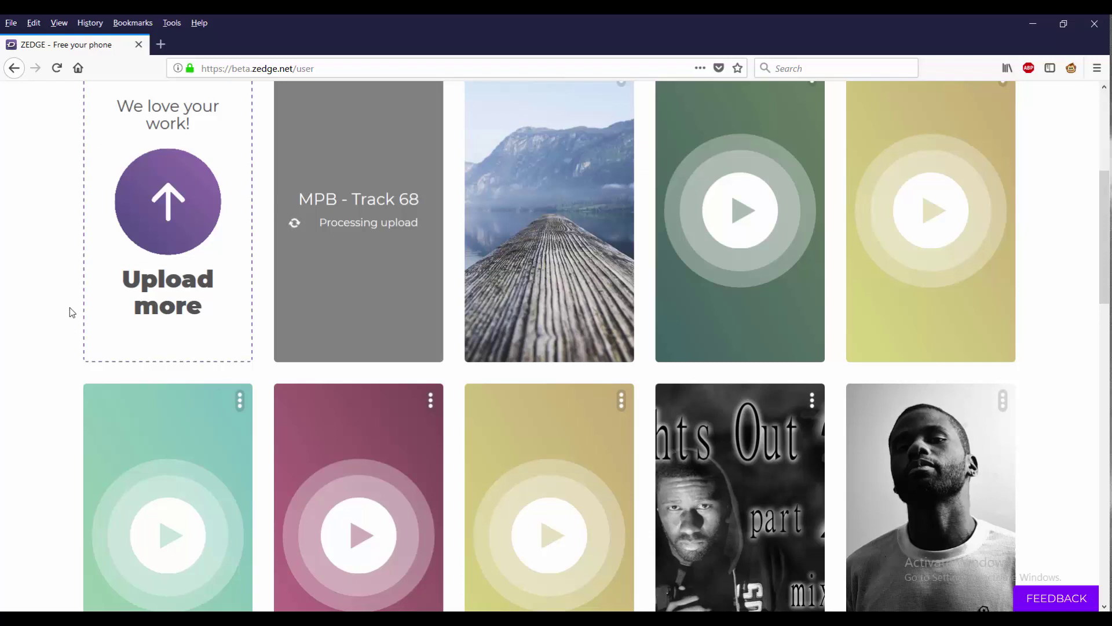
key("F5")
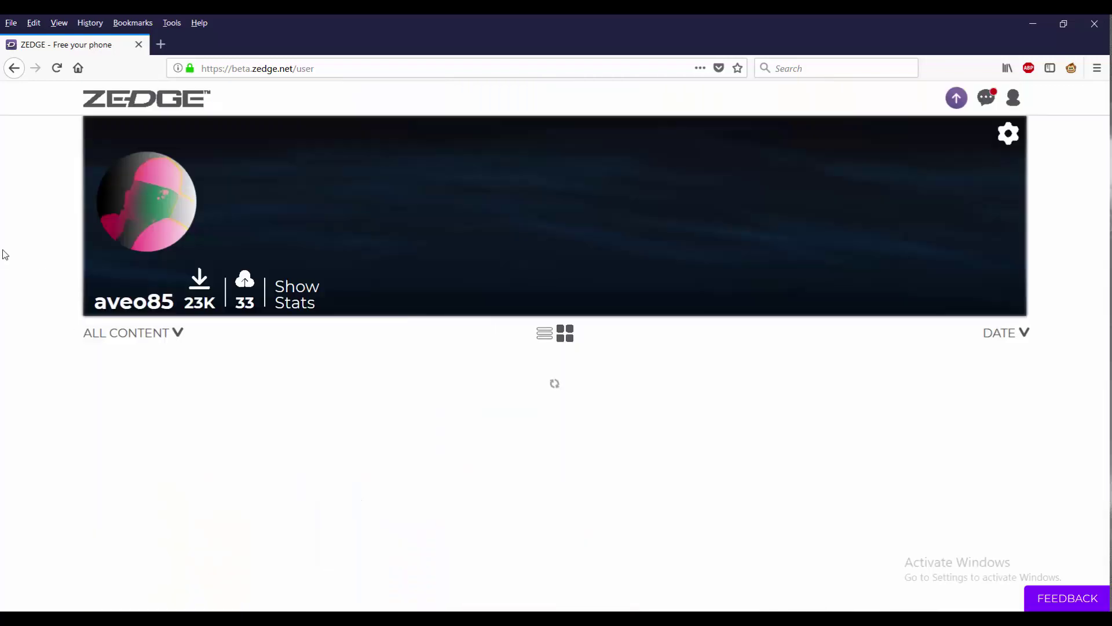